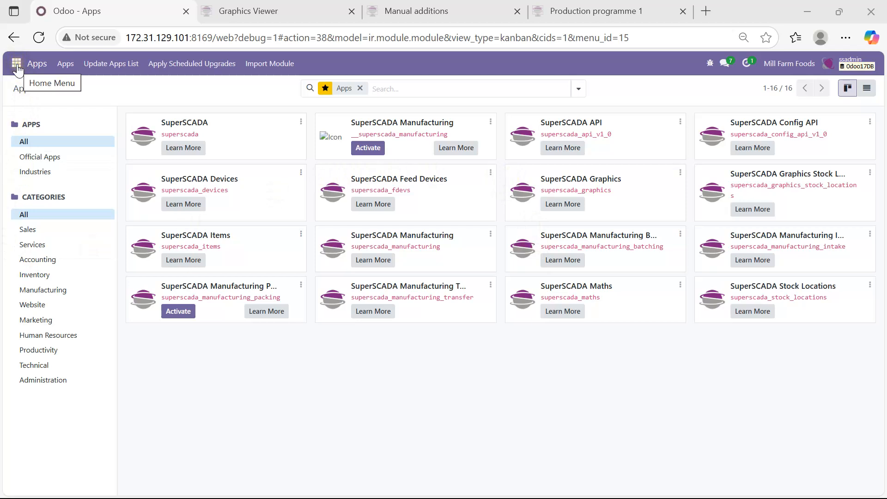
- Open the SS Move Detail report in the Inventory app and remove its Current Month filter
{"action": "left_click", "coordinate": [17, 66]}
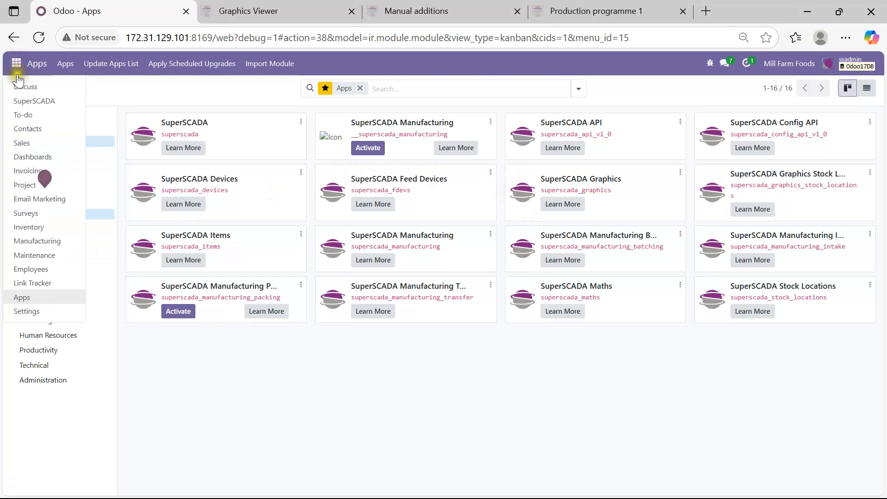
{"action": "left_click", "coordinate": [57, 230]}
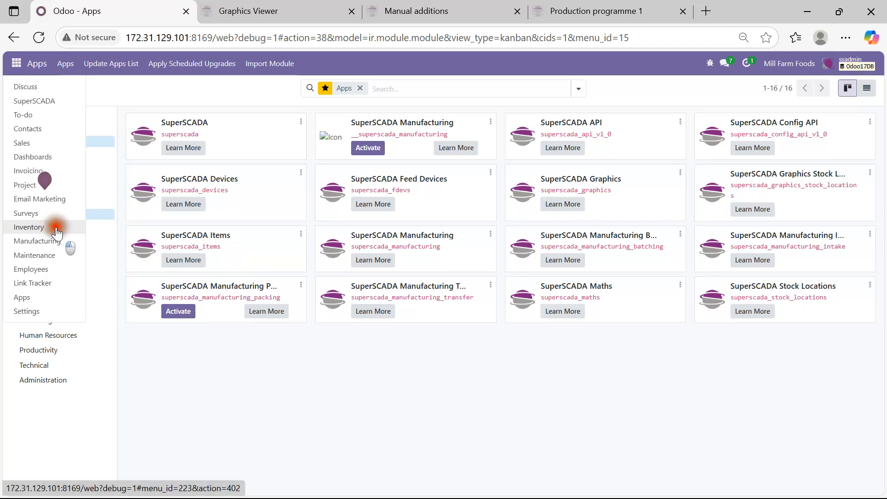
{"action": "left_click", "coordinate": [215, 64]}
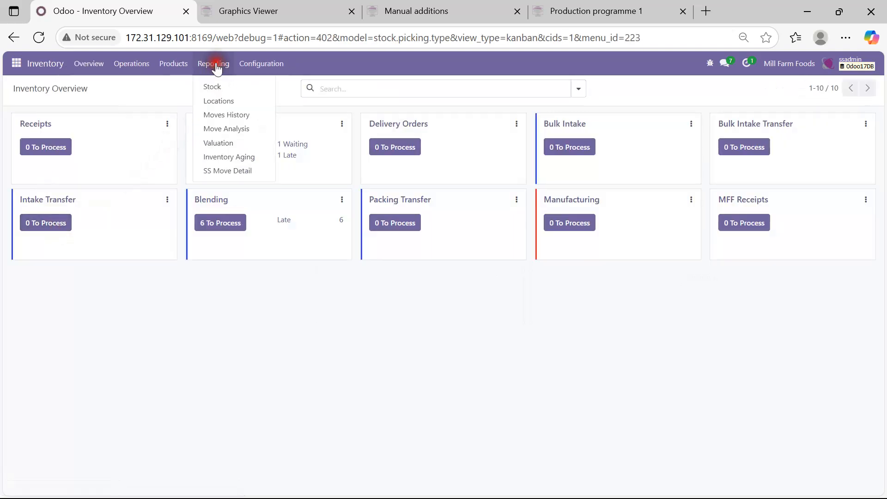
{"action": "left_click", "coordinate": [235, 172]}
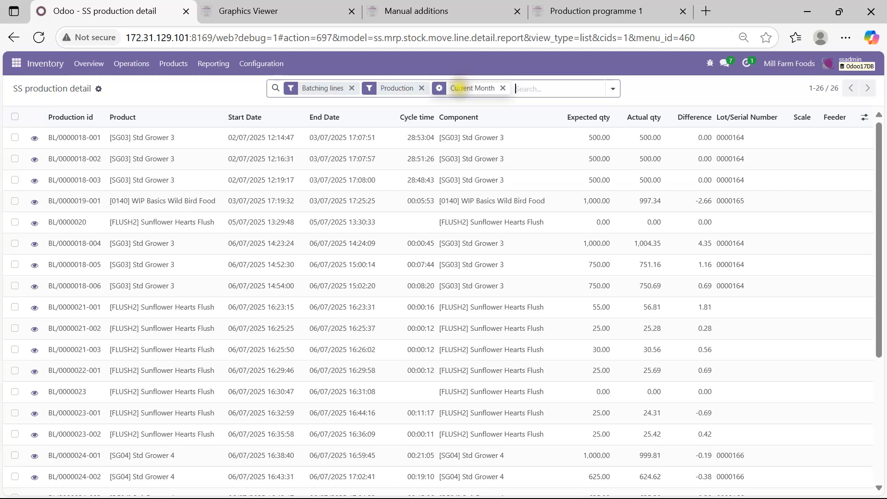
{"action": "left_click", "coordinate": [503, 89]}
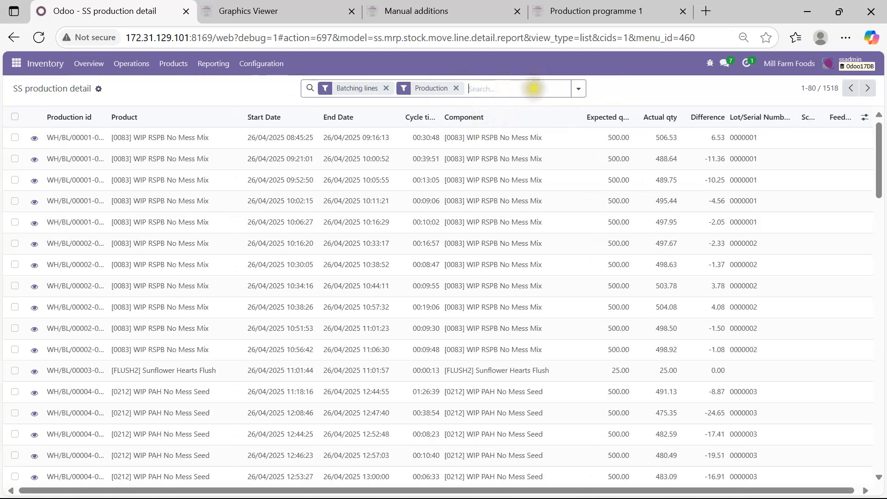
- Start a custom filter on the production detail report with a rule on Start Date using the > operator
{"action": "left_click", "coordinate": [579, 91]}
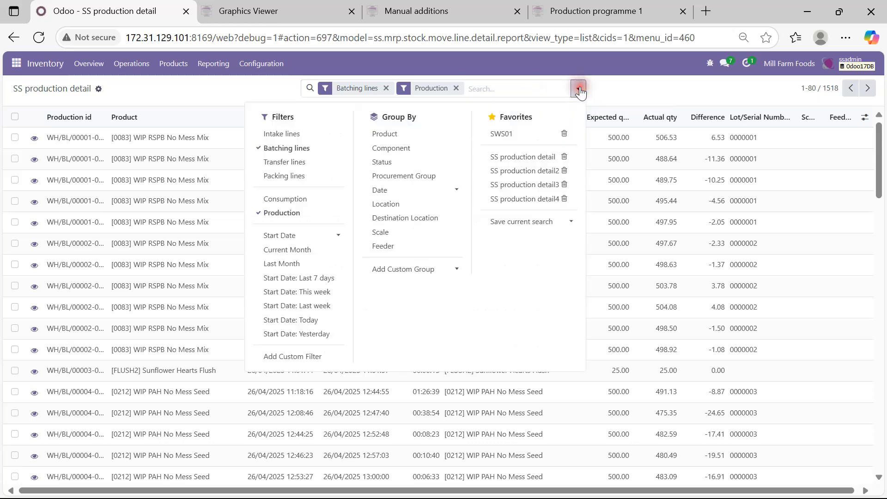
{"action": "left_click", "coordinate": [305, 358]}
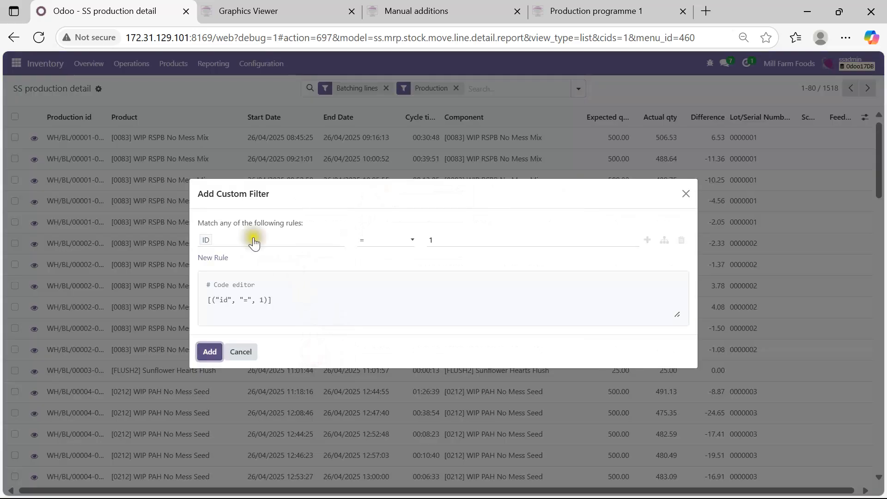
{"action": "left_click", "coordinate": [243, 242]}
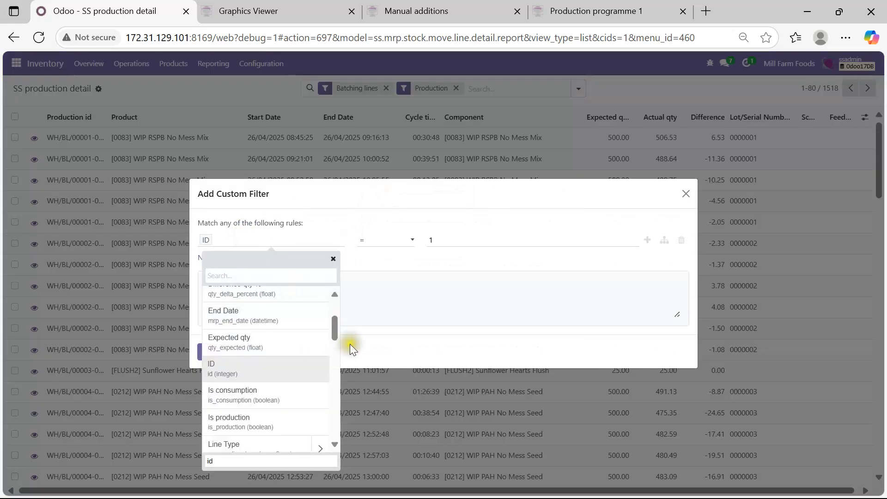
{"action": "left_click_drag", "start_coordinate": [333, 331], "coordinate": [329, 438]}
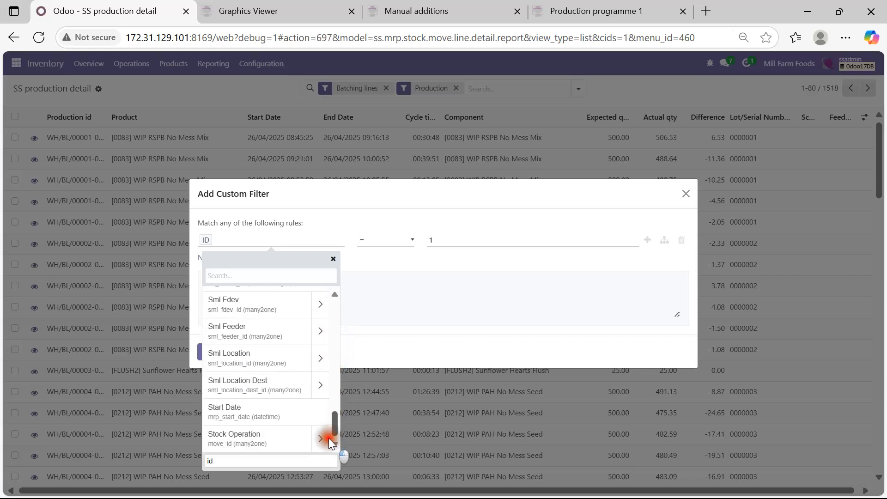
{"action": "left_click", "coordinate": [227, 412]}
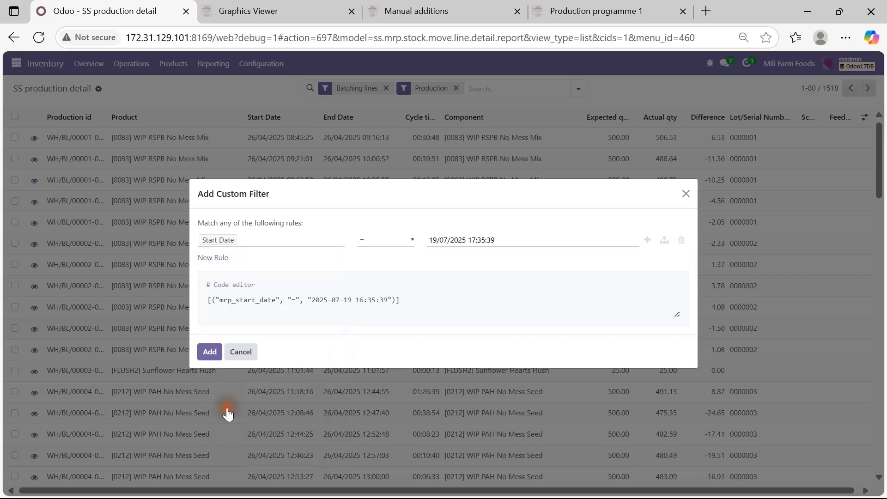
{"action": "left_click", "coordinate": [376, 246]}
{"action": "left_click", "coordinate": [378, 295]}
- Set the Start Date rule's value to 09/06/2025 at 06:00 and add the filter to the report
{"action": "left_click", "coordinate": [446, 240]}
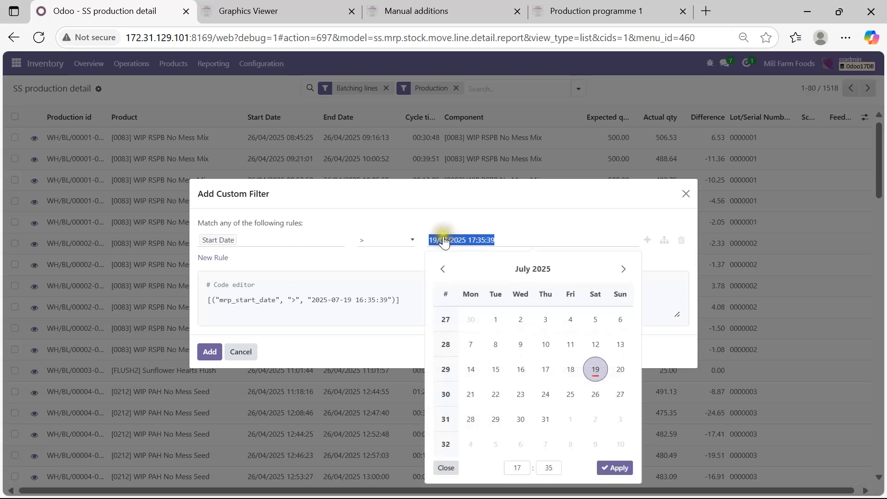
{"action": "left_click", "coordinate": [442, 271]}
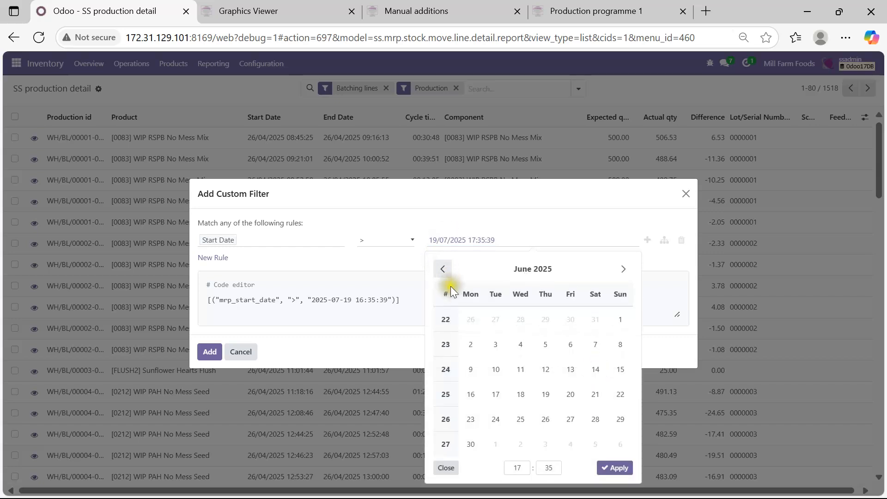
{"action": "left_click", "coordinate": [471, 369]}
{"action": "left_click", "coordinate": [519, 468]}
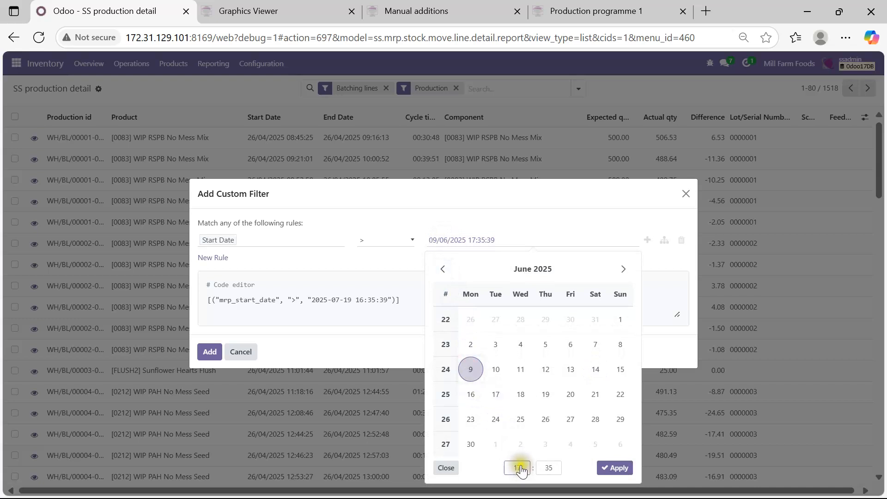
{"action": "left_click", "coordinate": [509, 234]}
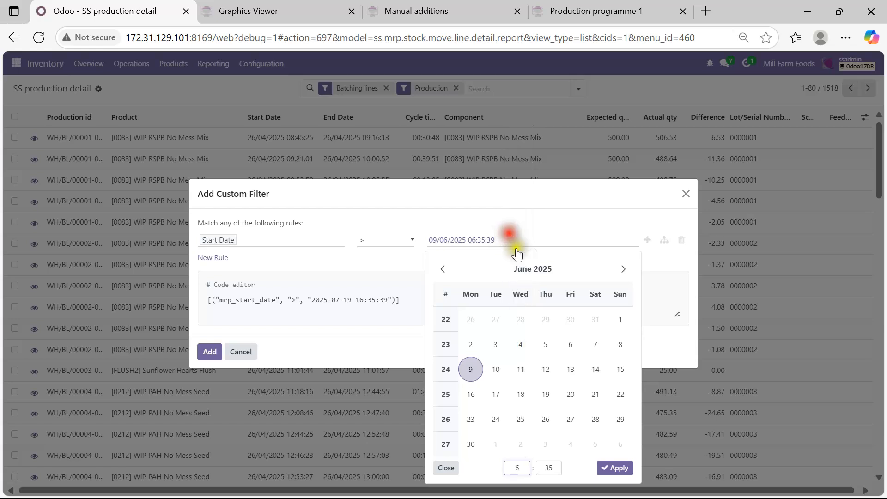
{"action": "left_click", "coordinate": [549, 467]}
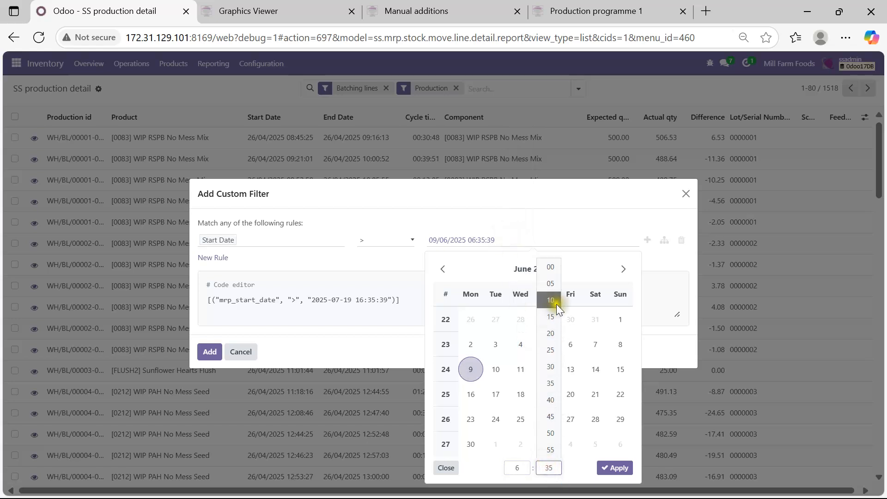
{"action": "left_click", "coordinate": [553, 268]}
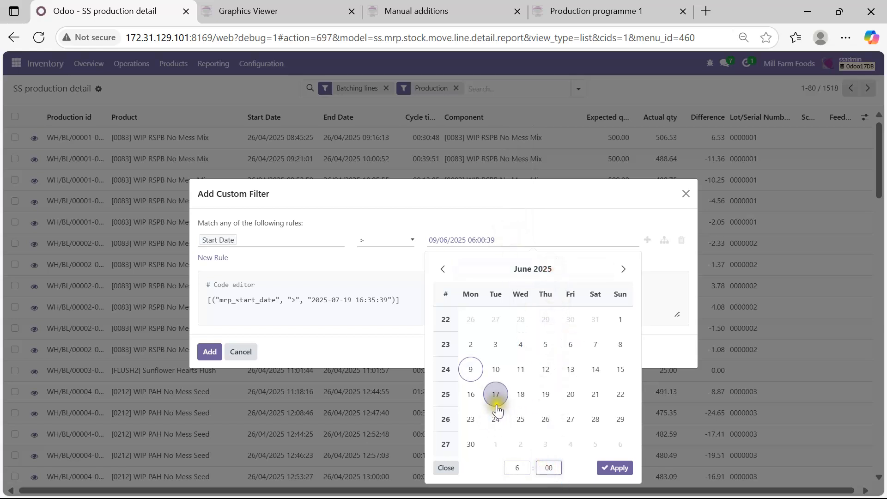
{"action": "left_click", "coordinate": [613, 467]}
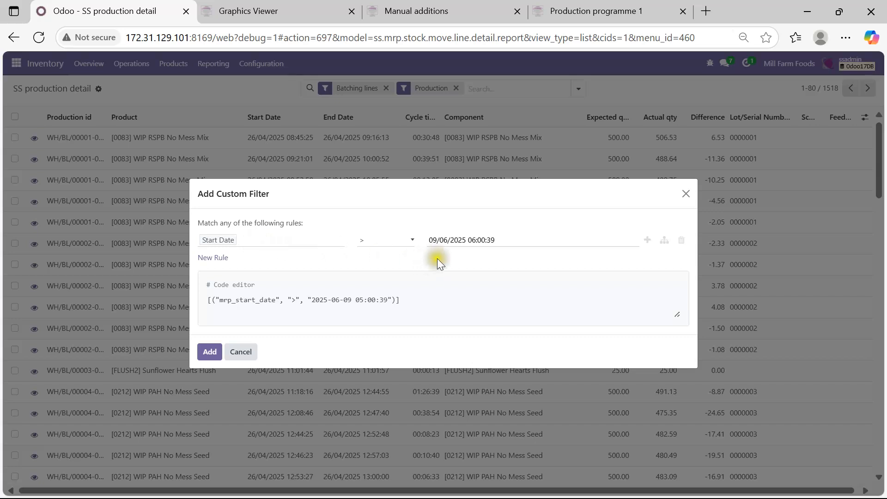
{"action": "left_click", "coordinate": [214, 352]}
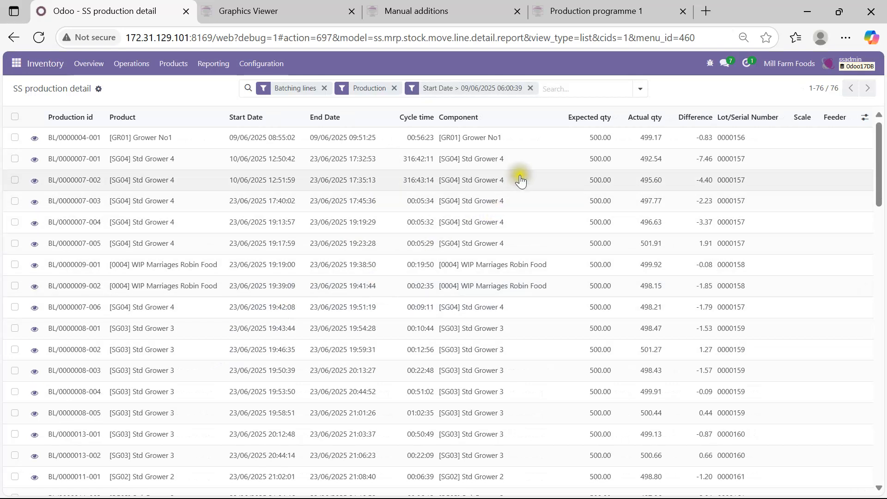
- Start a second custom filter with a rule on End Date using the <= operator
{"action": "left_click", "coordinate": [640, 89]}
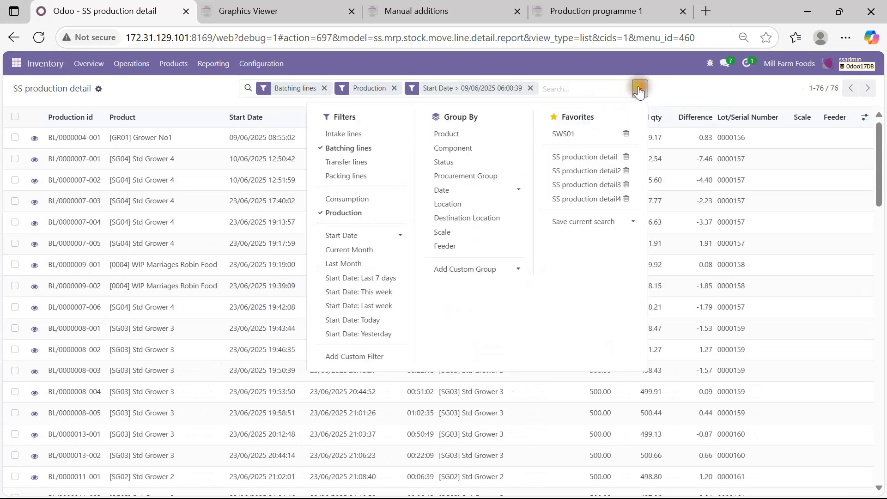
{"action": "left_click", "coordinate": [344, 358]}
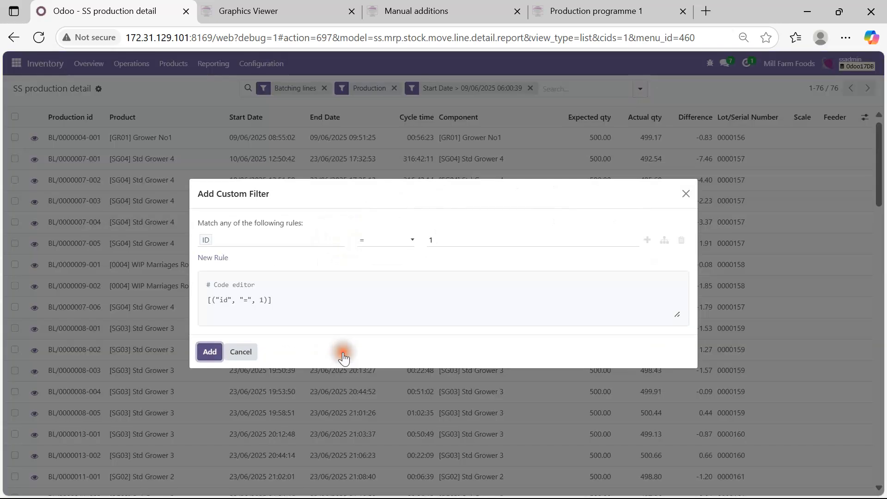
{"action": "left_click", "coordinate": [274, 240]}
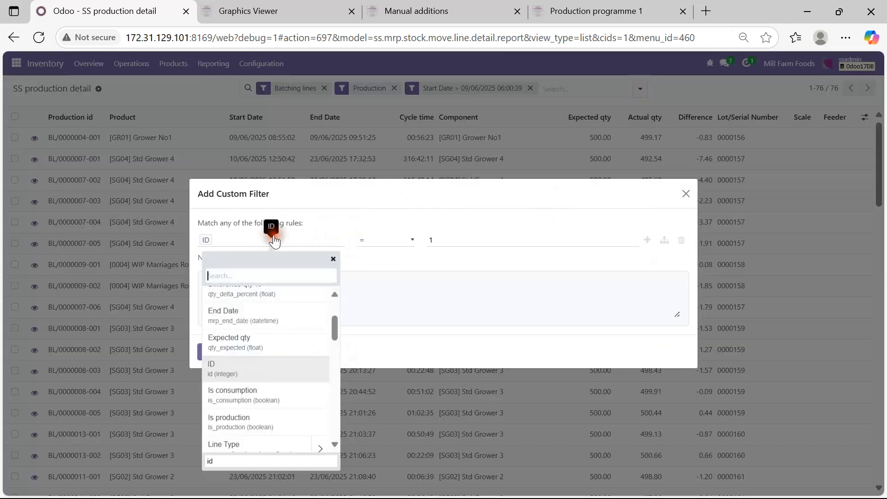
{"action": "left_click", "coordinate": [233, 316]}
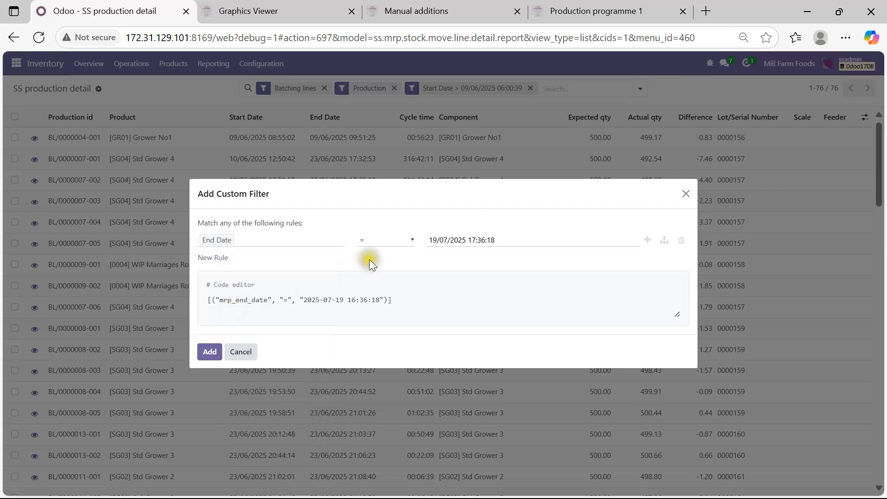
{"action": "left_click", "coordinate": [383, 247]}
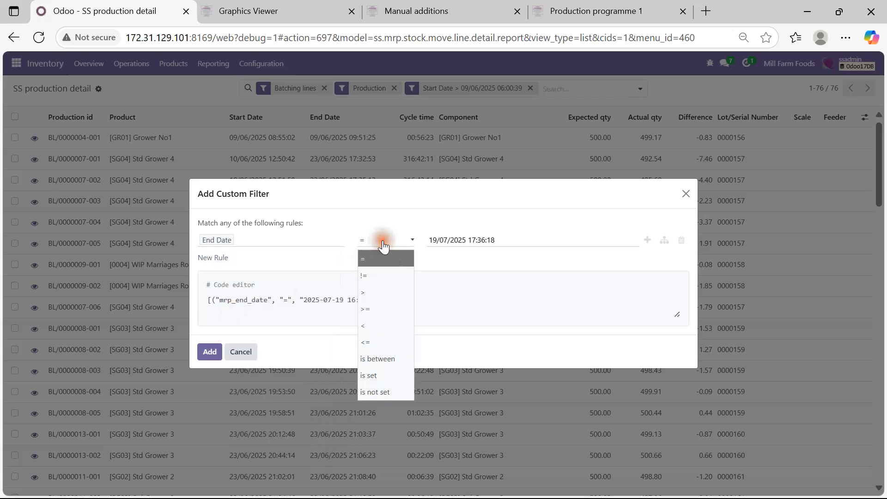
{"action": "left_click", "coordinate": [380, 343]}
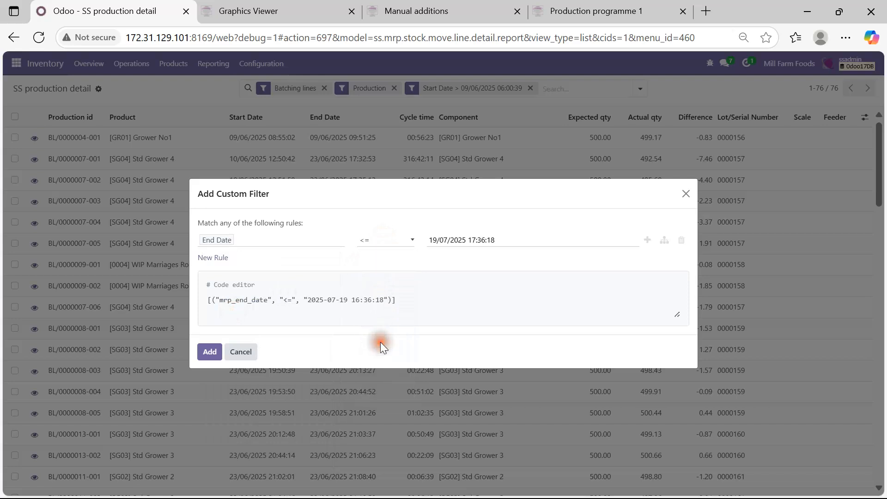
- Set the End Date rule's value to 14/07/2025 at 06:00 and add the filter to the report
{"action": "left_click", "coordinate": [469, 242]}
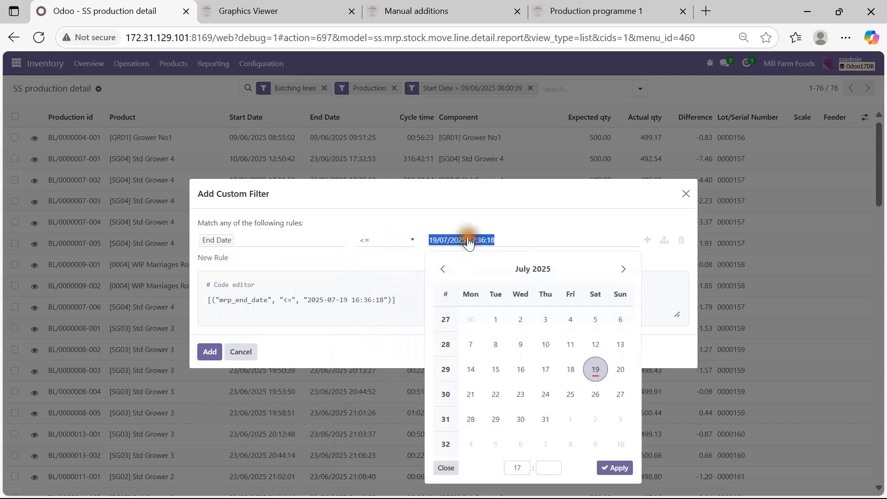
{"action": "left_click", "coordinate": [470, 369]}
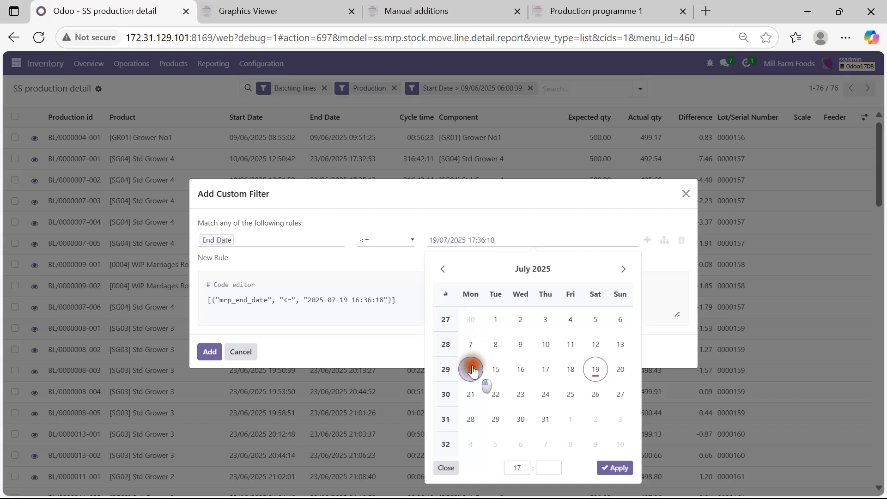
{"action": "left_click", "coordinate": [516, 468]}
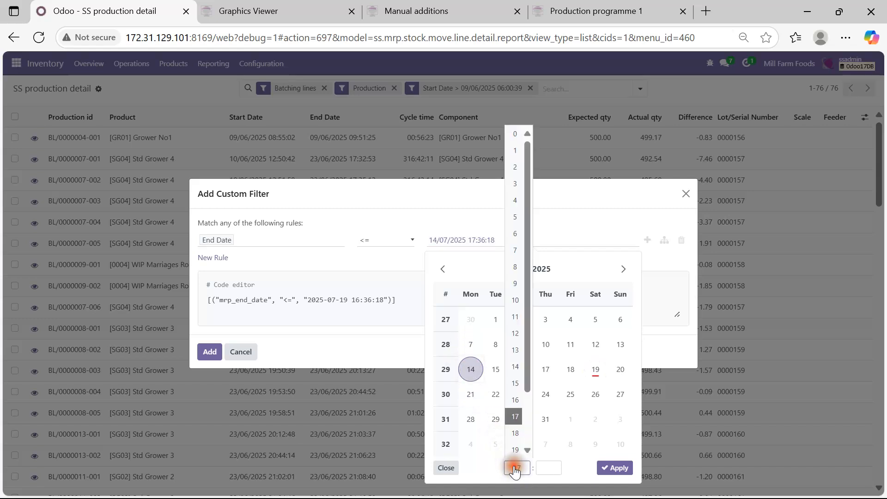
{"action": "left_click", "coordinate": [514, 233]}
{"action": "left_click", "coordinate": [546, 468]}
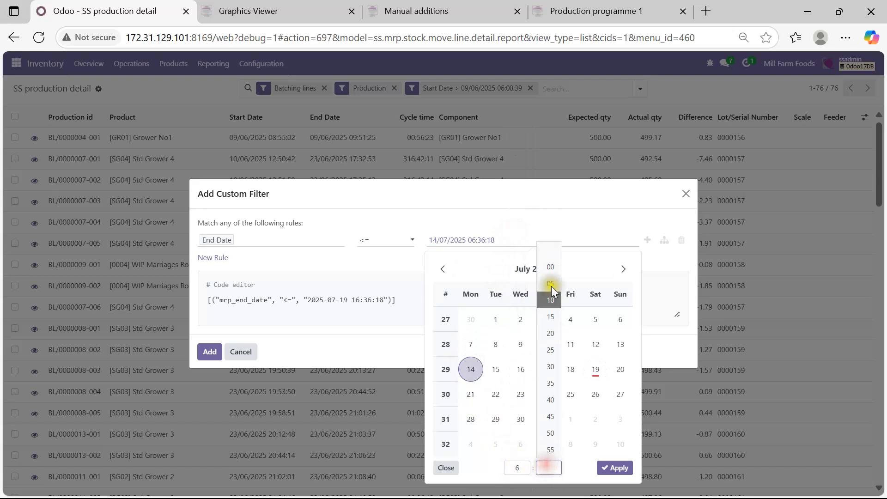
{"action": "left_click", "coordinate": [550, 271]}
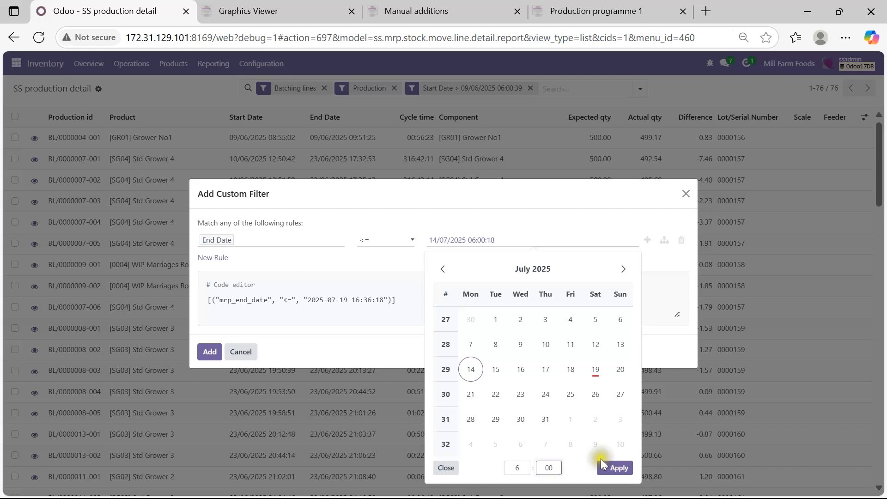
{"action": "left_click", "coordinate": [616, 469]}
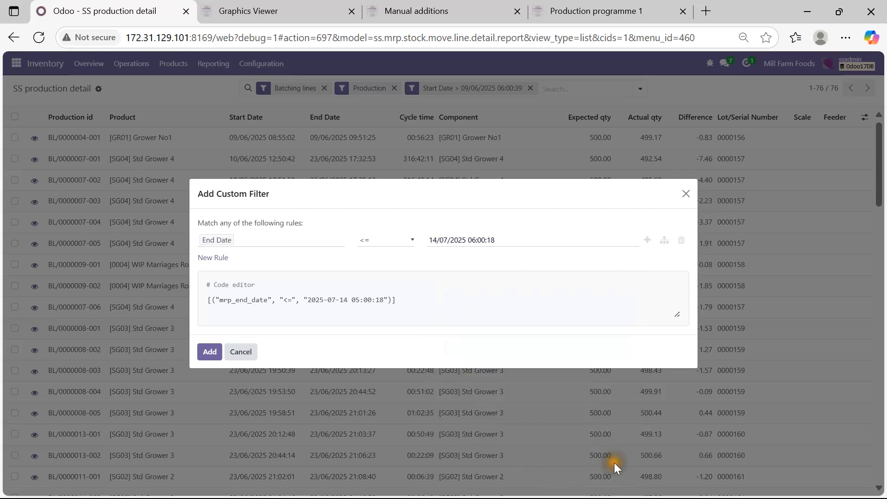
{"action": "left_click", "coordinate": [209, 353]}
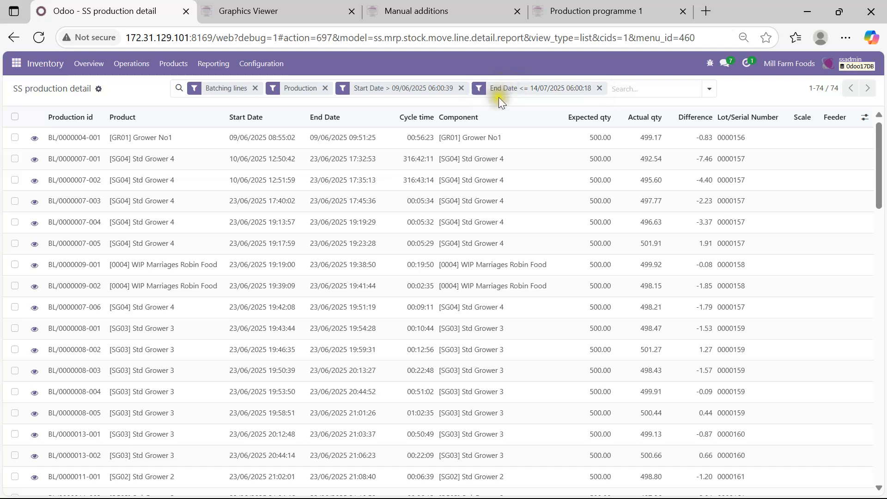
- Add a custom filter to the production detail report with the rule Main Product contains flush
{"action": "left_click", "coordinate": [710, 90]}
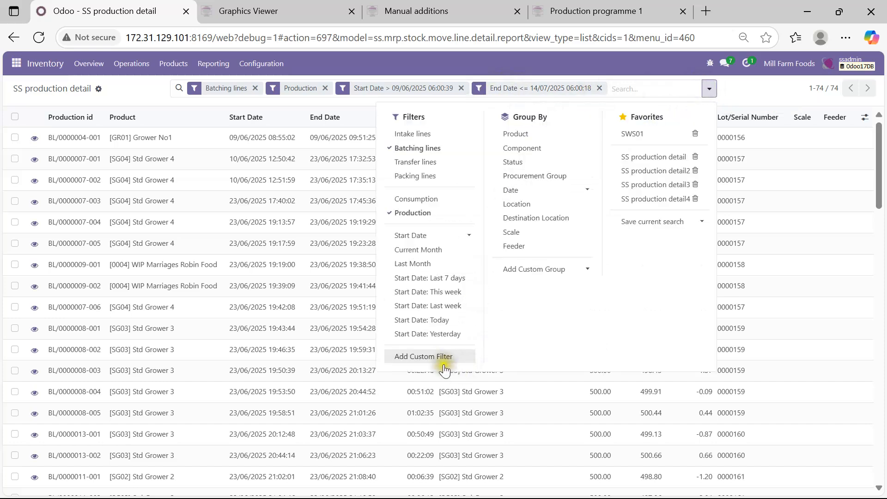
{"action": "left_click", "coordinate": [430, 356]}
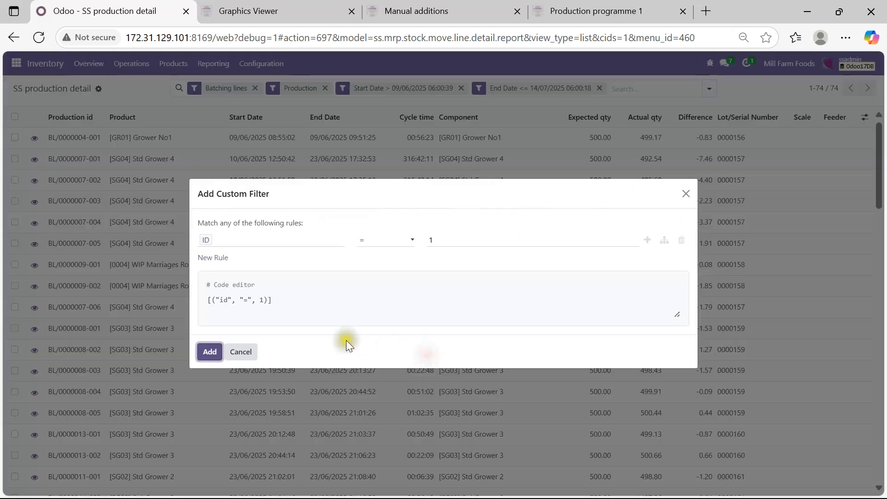
{"action": "left_click", "coordinate": [252, 240]}
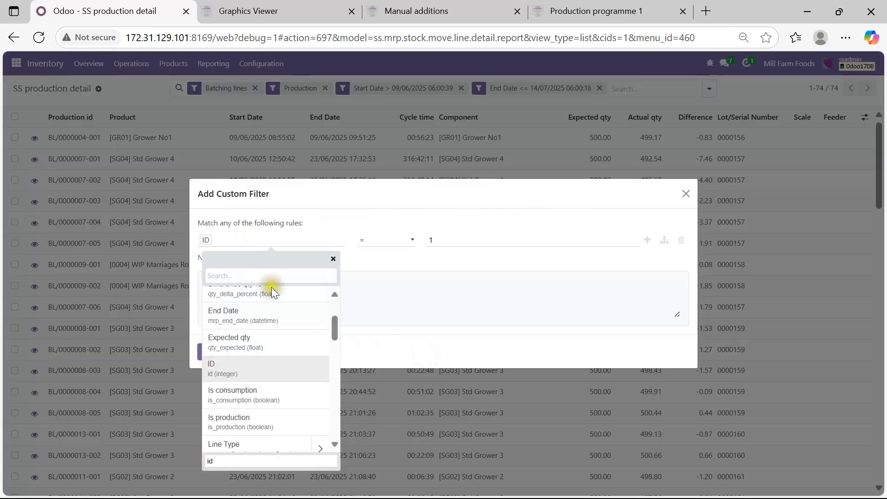
{"action": "left_click_drag", "start_coordinate": [330, 325], "coordinate": [331, 356]}
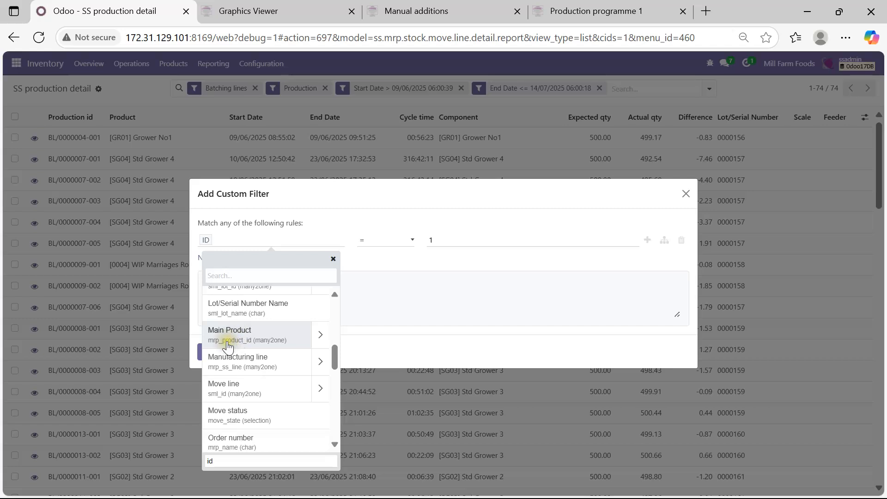
{"action": "left_click", "coordinate": [238, 335]}
{"action": "left_click", "coordinate": [377, 246]}
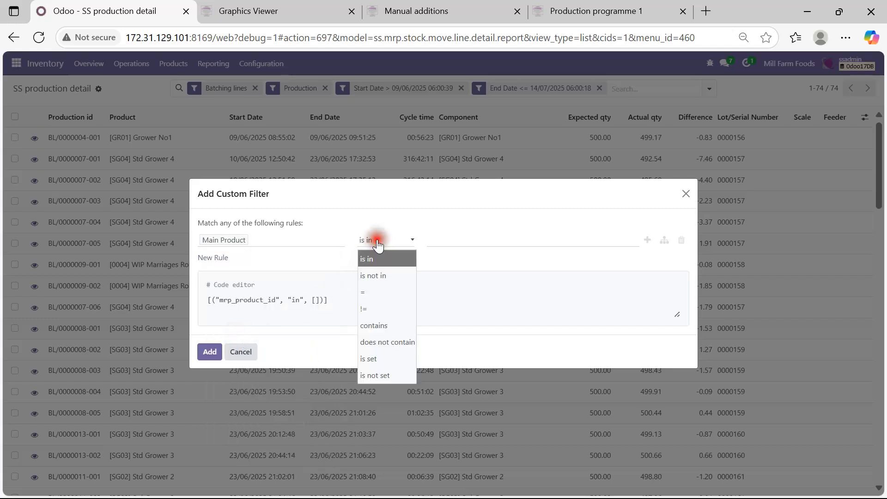
{"action": "left_click", "coordinate": [383, 326]}
{"action": "left_click", "coordinate": [439, 236]}
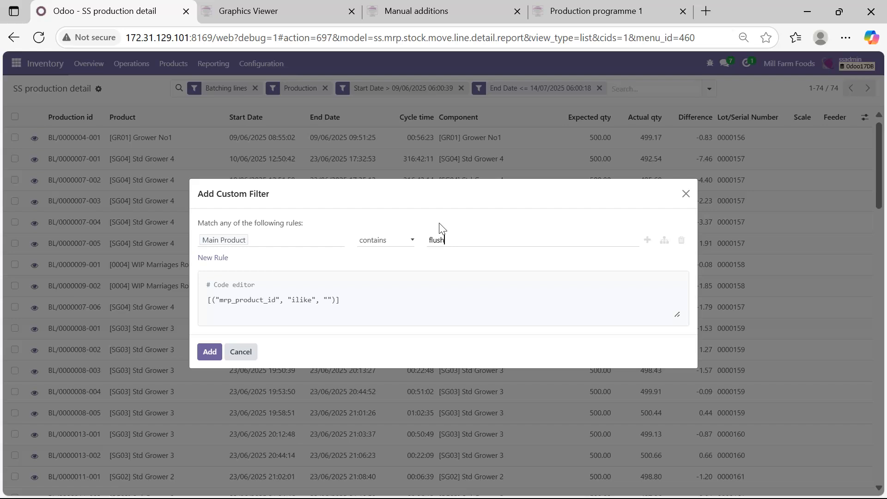
{"action": "left_click", "coordinate": [209, 352]}
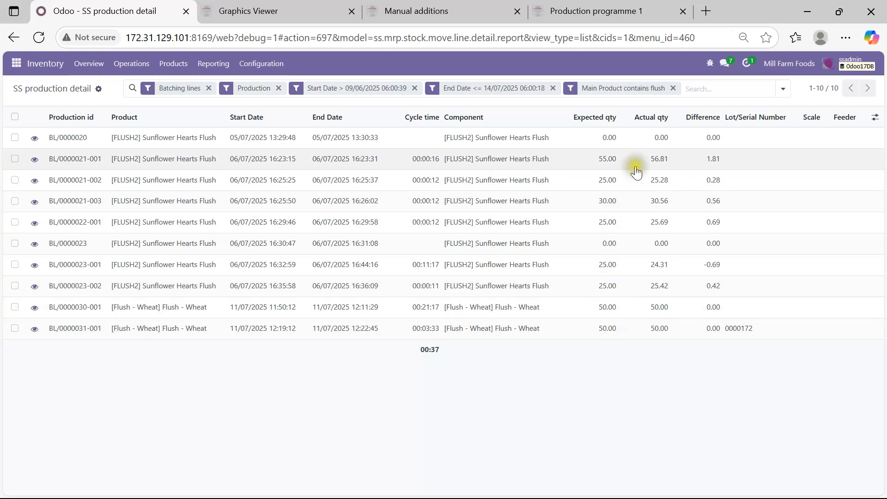
- Start another custom filter with a rule on the Product Expected qty field
{"action": "left_click", "coordinate": [784, 92]}
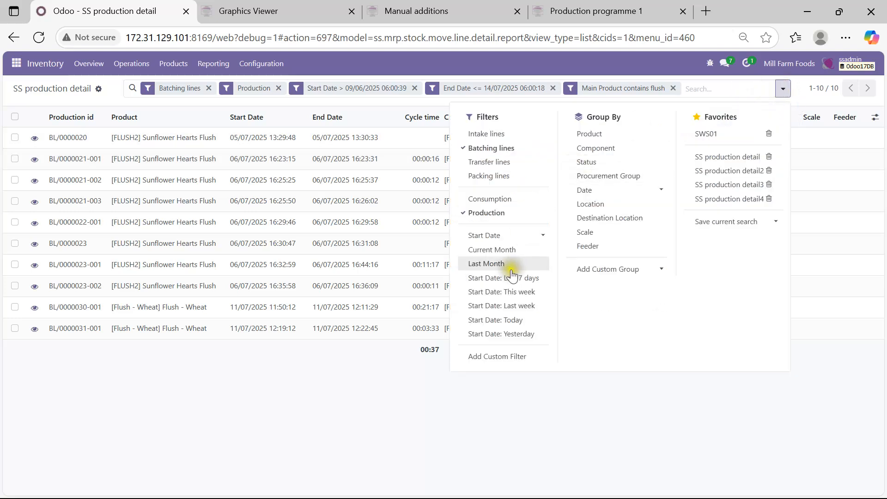
{"action": "left_click", "coordinate": [489, 356]}
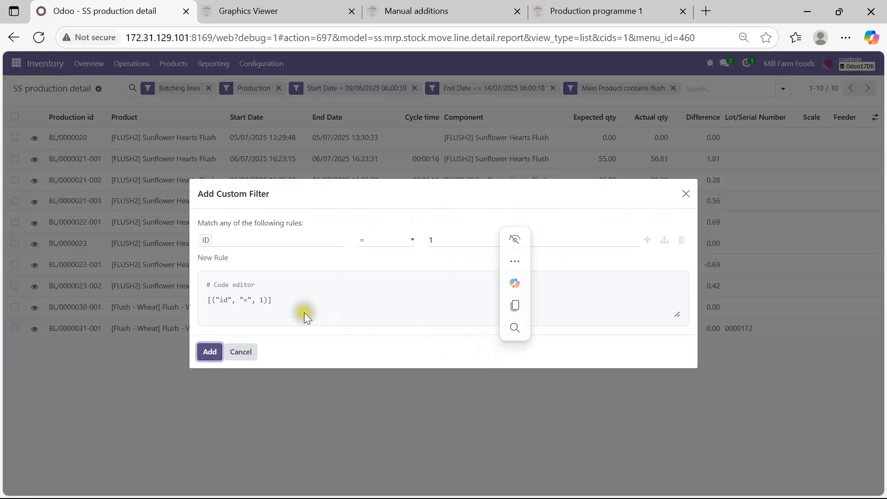
{"action": "left_click", "coordinate": [256, 240]}
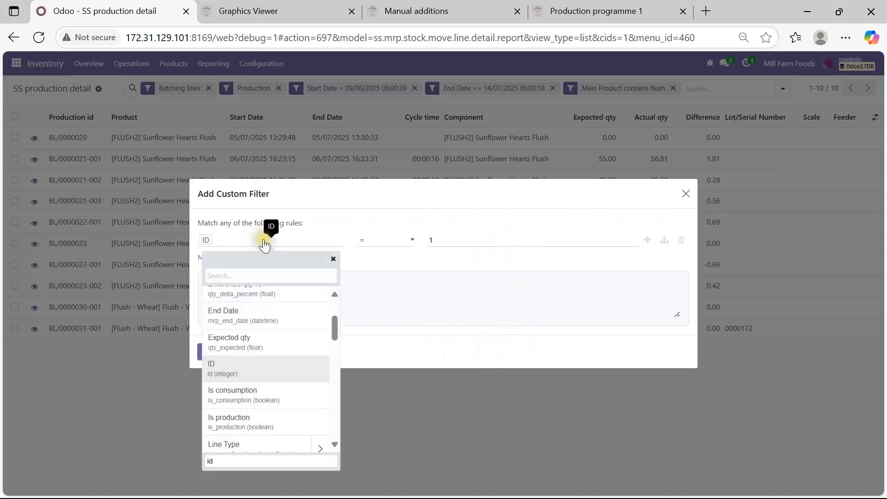
{"action": "left_click", "coordinate": [334, 326]}
{"action": "mouse_move", "coordinate": [334, 324]}
{"action": "left_mouse_down"}
{"action": "mouse_move", "coordinate": [336, 306]}
{"action": "mouse_move", "coordinate": [336, 319]}
{"action": "left_mouse_up"}
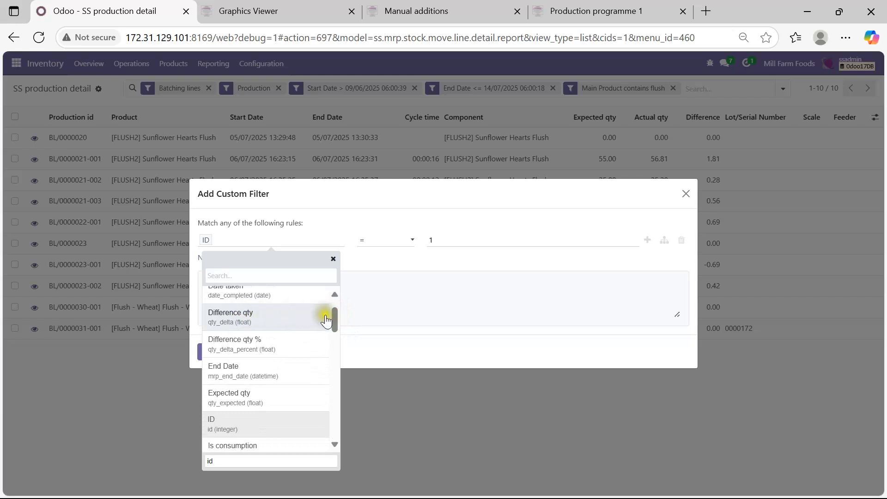
{"action": "left_click_drag", "start_coordinate": [333, 321], "coordinate": [337, 397]}
{"action": "left_click", "coordinate": [255, 370]}
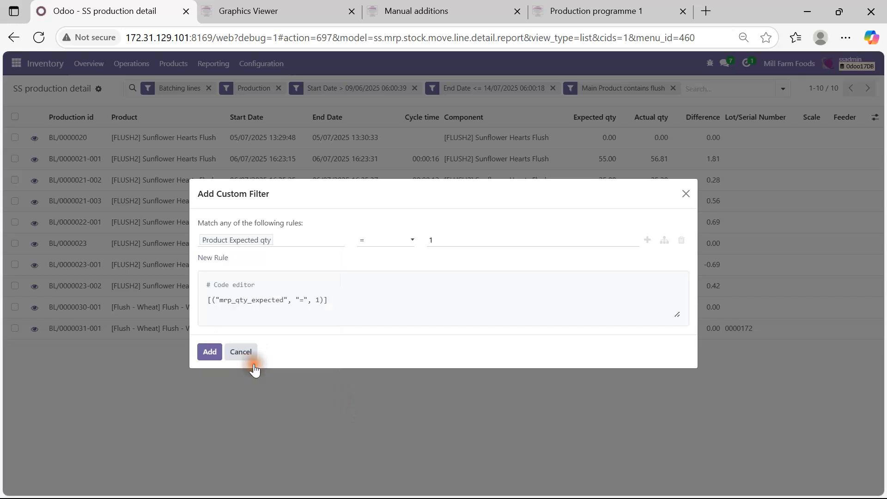
- Set the Product Expected qty rule to >= 55 and add the filter to the report
{"action": "left_click", "coordinate": [372, 247]}
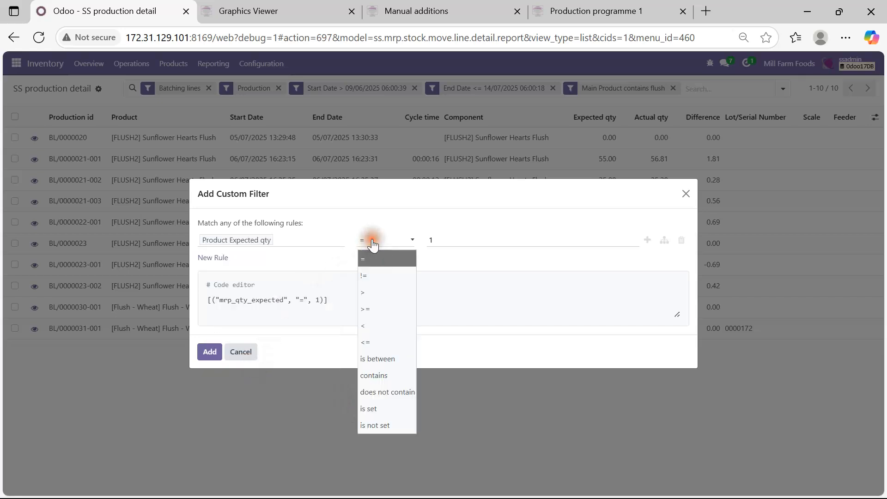
{"action": "left_click", "coordinate": [383, 300]}
{"action": "left_click", "coordinate": [445, 239]}
{"action": "double_click", "coordinate": [429, 239]}
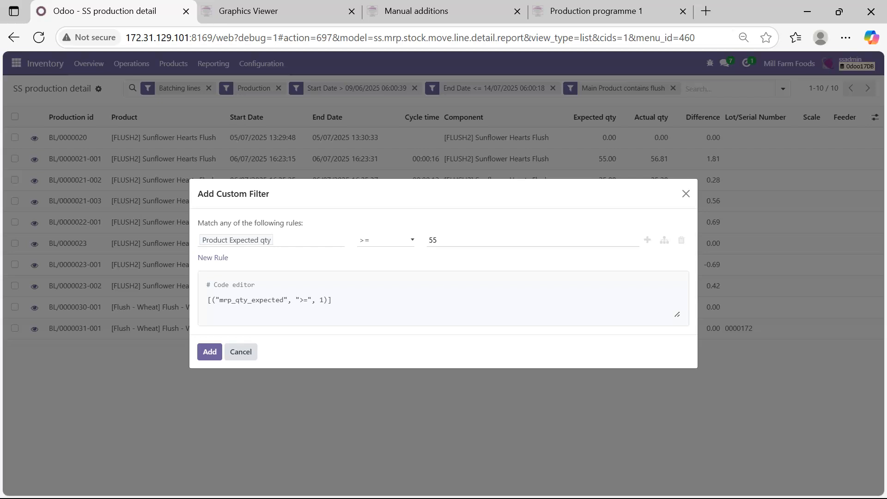
{"action": "left_click", "coordinate": [209, 351]}
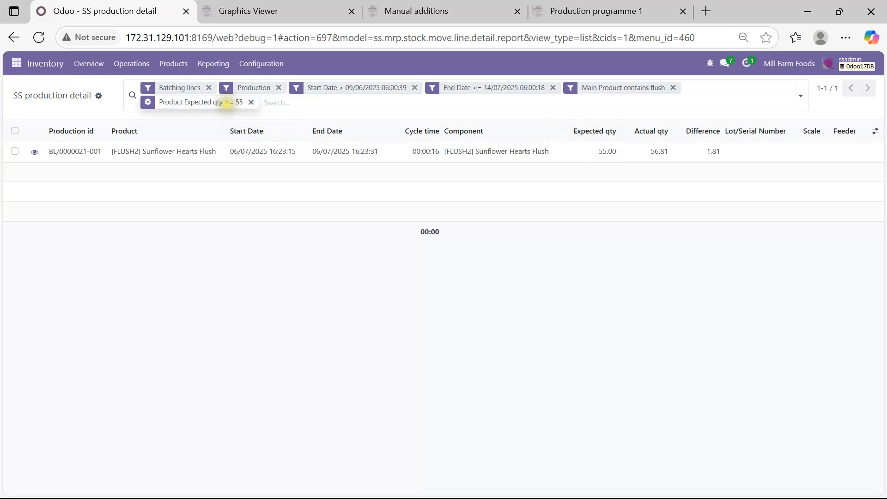
- Modify the Product Expected qty filter's condition to use the value 50
{"action": "left_click", "coordinate": [148, 102]}
{"action": "left_click_drag", "start_coordinate": [459, 240], "coordinate": [422, 240]}
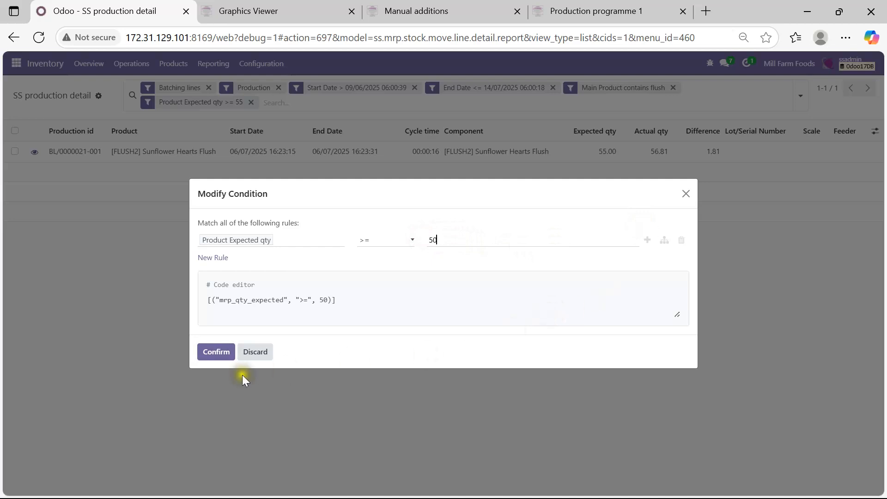
{"action": "left_click", "coordinate": [221, 352]}
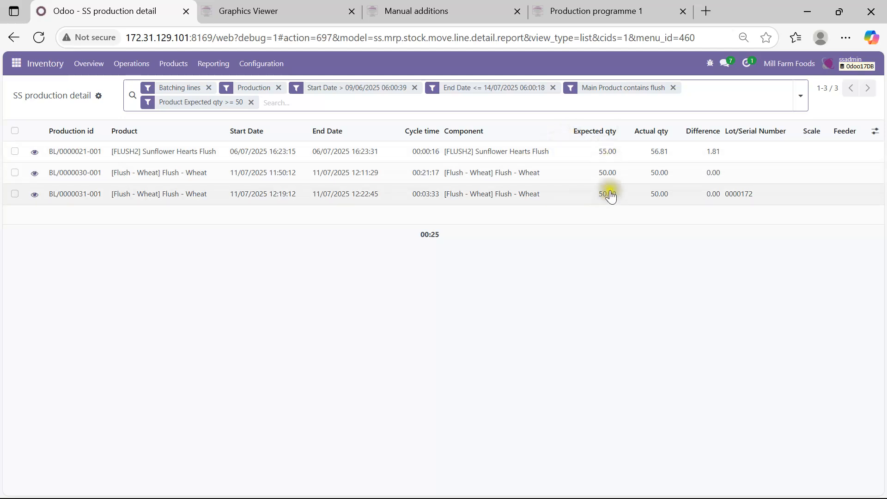
- Set the value of the Product Expected qty filter's condition to 49
{"action": "left_click", "coordinate": [148, 105]}
{"action": "double_click", "coordinate": [425, 239]}
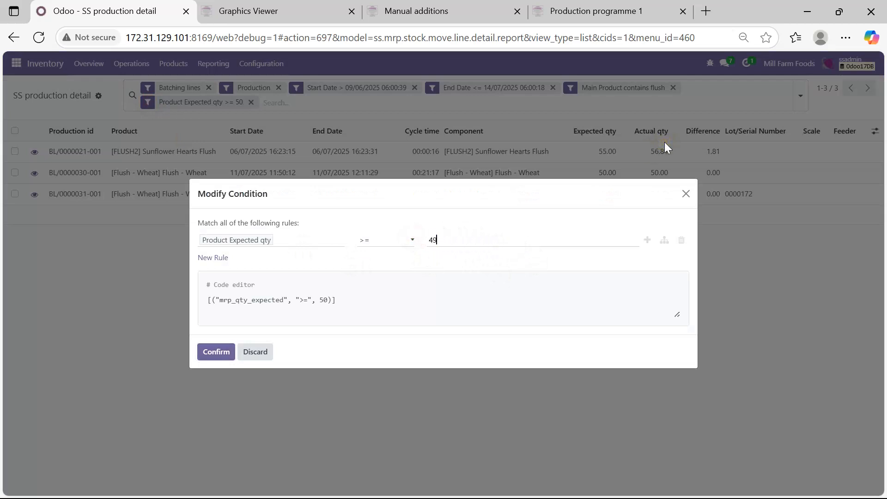
{"action": "left_click", "coordinate": [226, 347]}
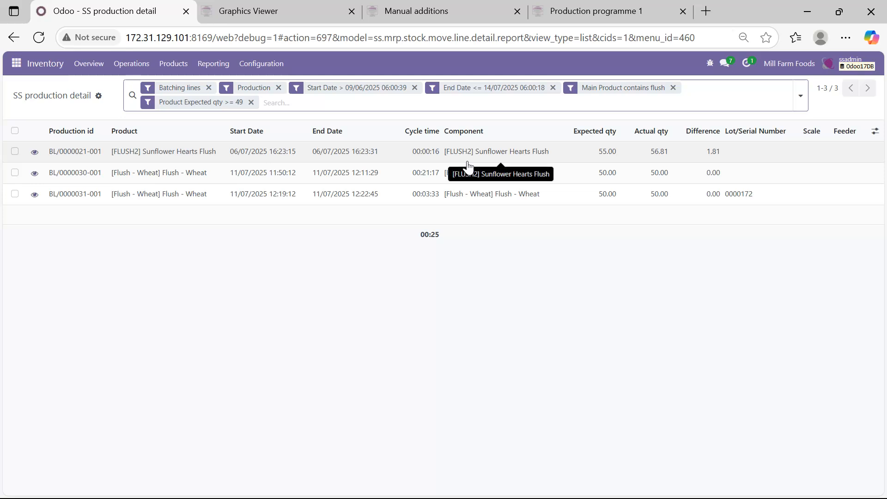
- Start another custom filter with a rule on the Is consumption field
{"action": "left_click", "coordinate": [792, 98]}
{"action": "left_click", "coordinate": [514, 373]}
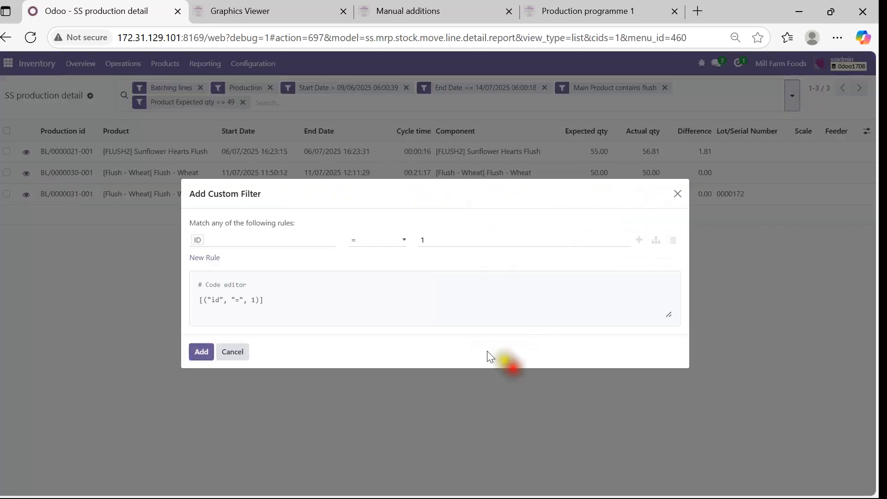
{"action": "left_click", "coordinate": [248, 241]}
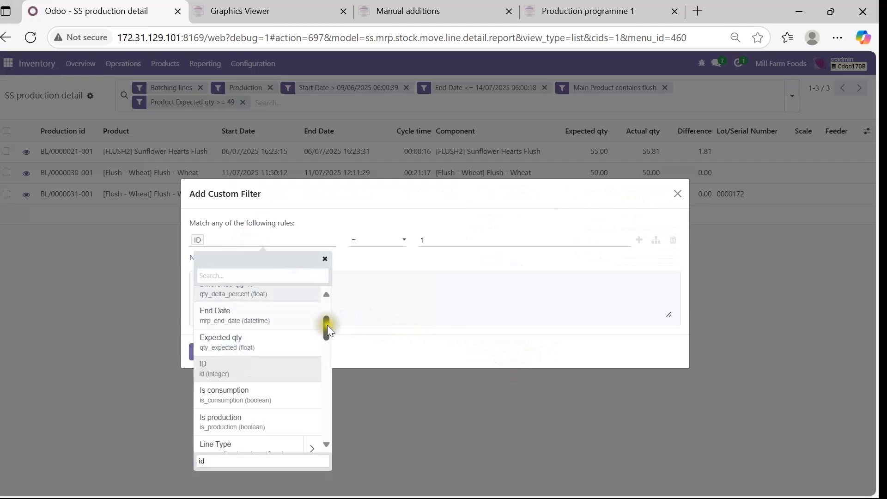
{"action": "left_click_drag", "start_coordinate": [326, 328], "coordinate": [324, 308]}
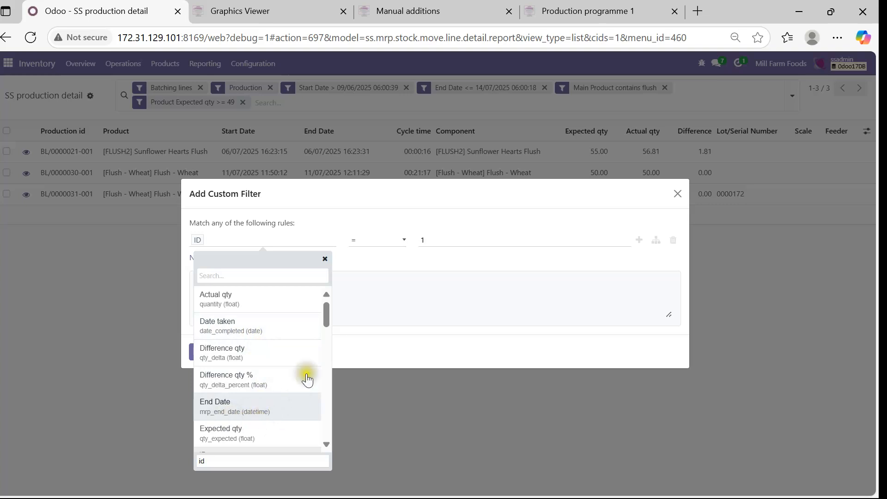
{"action": "left_click_drag", "start_coordinate": [326, 310], "coordinate": [327, 336]}
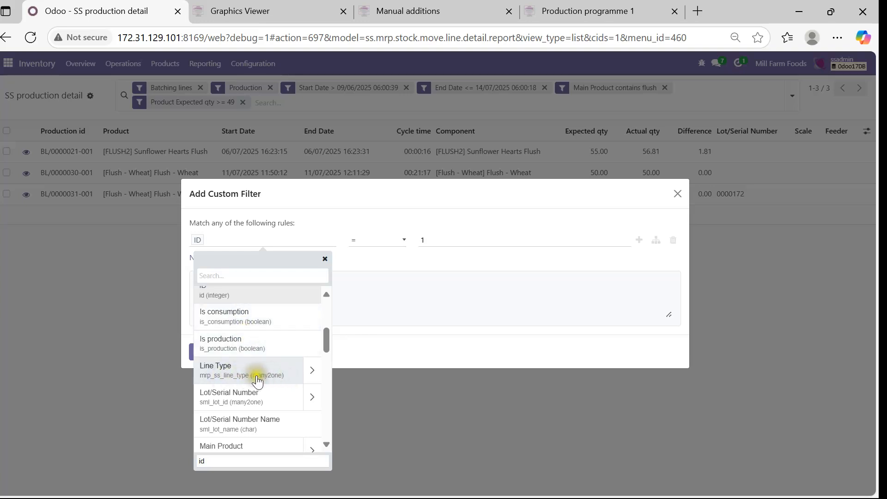
{"action": "mouse_move", "coordinate": [327, 338]}
{"action": "left_mouse_down"}
{"action": "mouse_move", "coordinate": [333, 434]}
{"action": "mouse_move", "coordinate": [332, 372]}
{"action": "mouse_move", "coordinate": [334, 393]}
{"action": "mouse_move", "coordinate": [344, 350]}
{"action": "mouse_move", "coordinate": [336, 337]}
{"action": "left_mouse_up"}
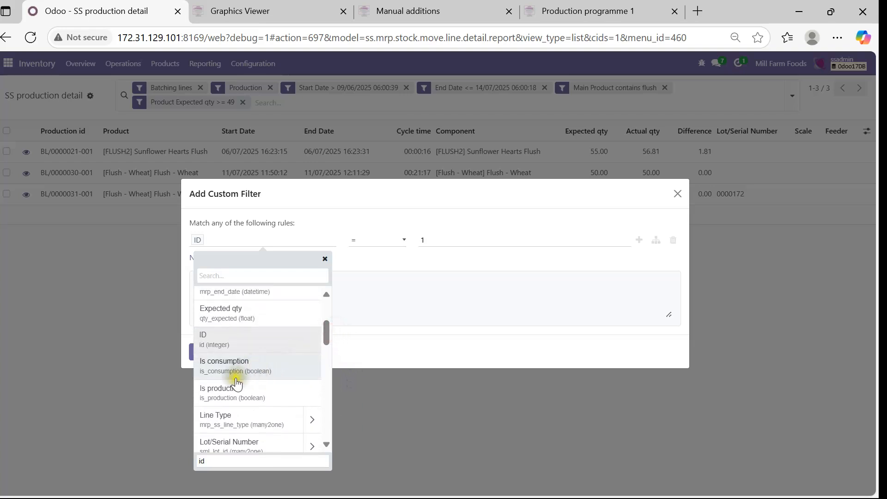
{"action": "left_click", "coordinate": [239, 369]}
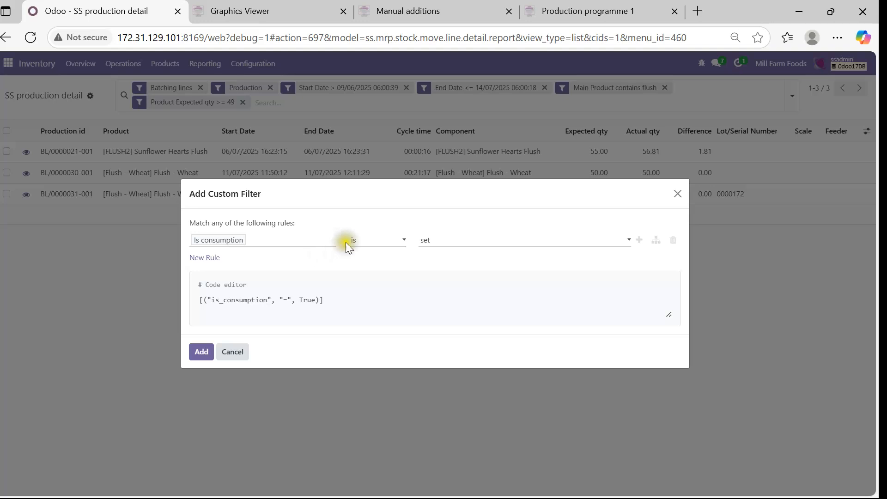
- Add the Is consumption filter with the value set, and remove the Production filter from the search
{"action": "left_click", "coordinate": [423, 240]}
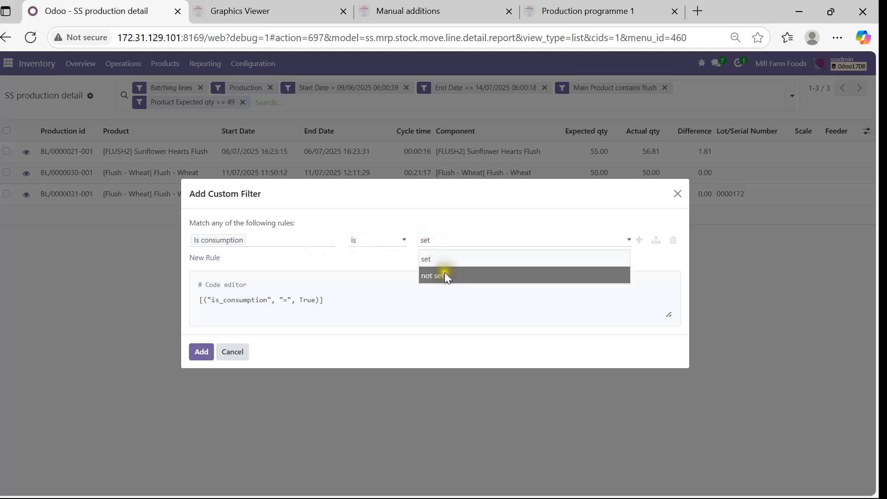
{"action": "left_click", "coordinate": [439, 258]}
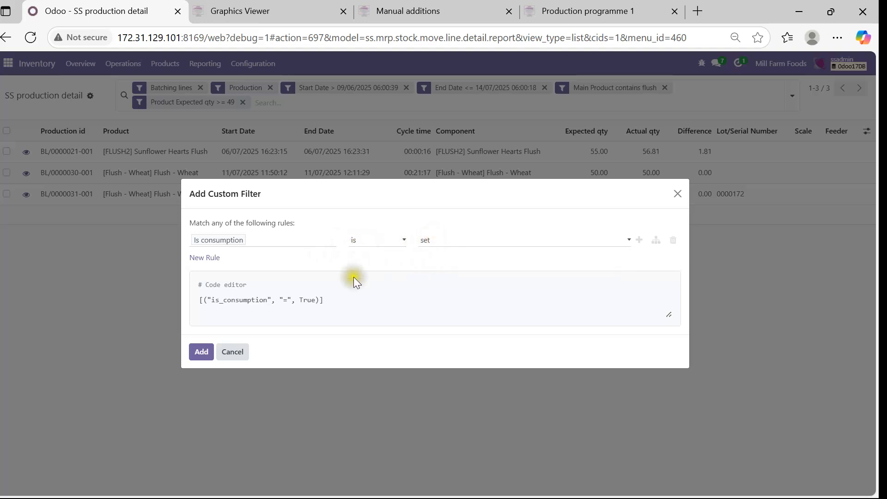
{"action": "left_click", "coordinate": [201, 352]}
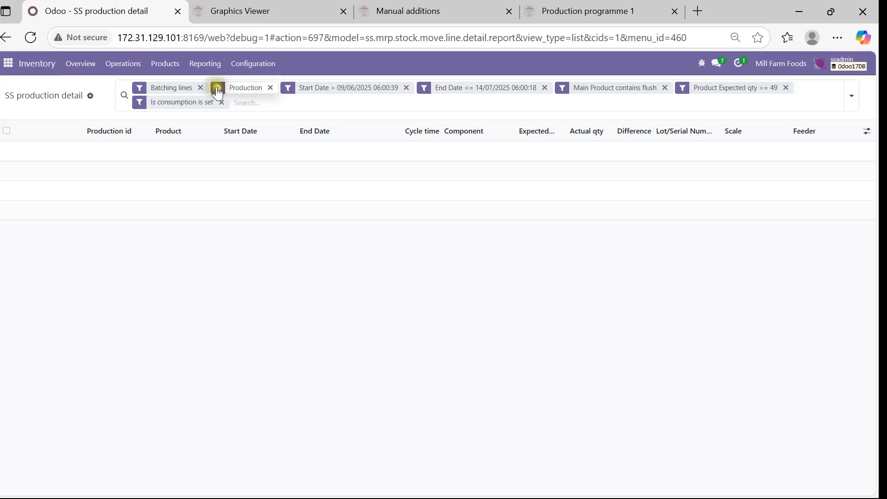
{"action": "left_click", "coordinate": [271, 88]}
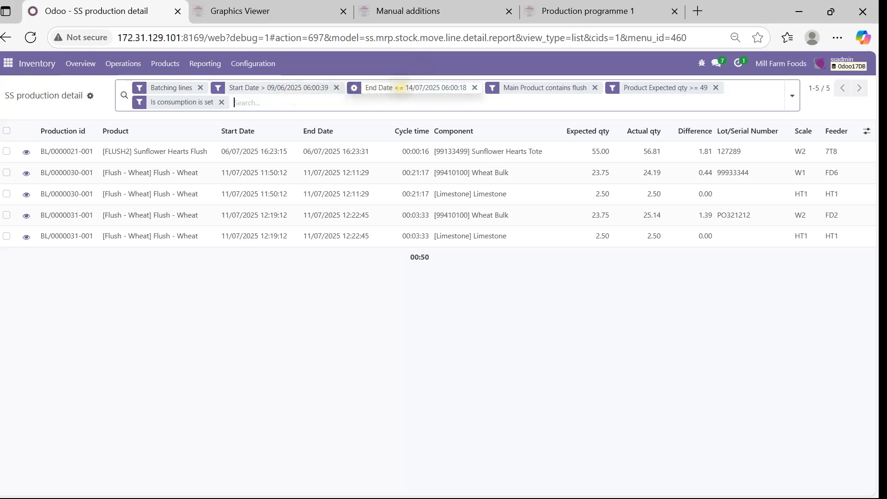
- Modify the End Date filter's condition to 21/07/2025 at 06:00, keeping the <= operator
{"action": "left_click", "coordinate": [353, 90]}
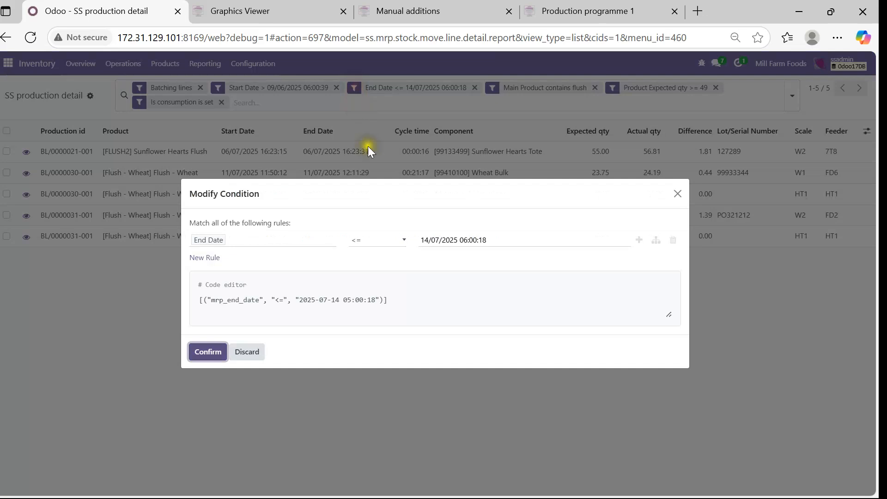
{"action": "left_click", "coordinate": [481, 243]}
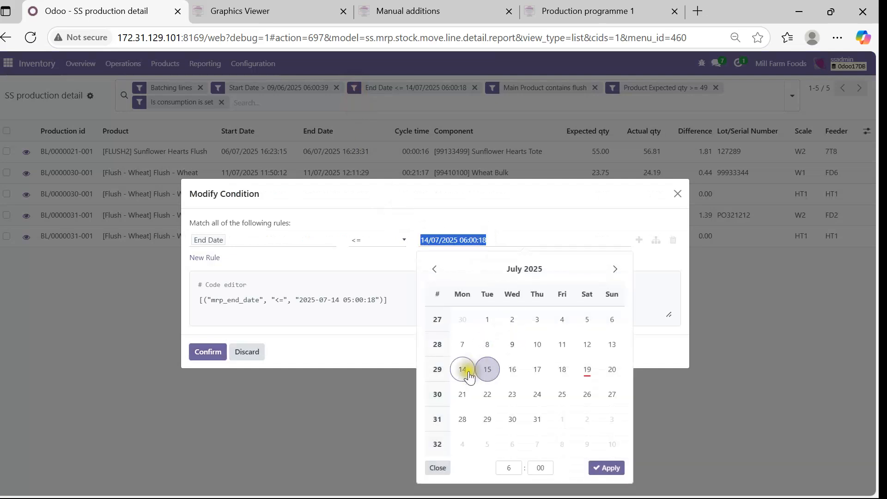
{"action": "left_click", "coordinate": [461, 395]}
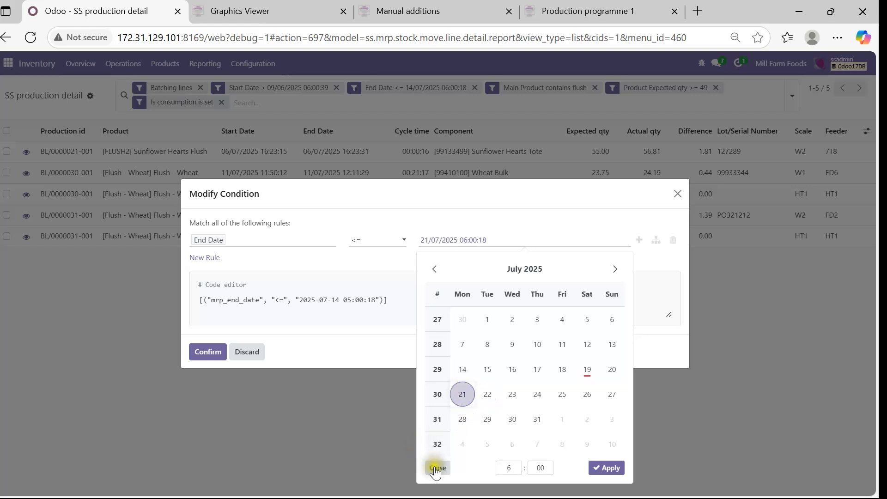
{"action": "left_click", "coordinate": [612, 469]}
{"action": "left_click", "coordinate": [208, 359]}
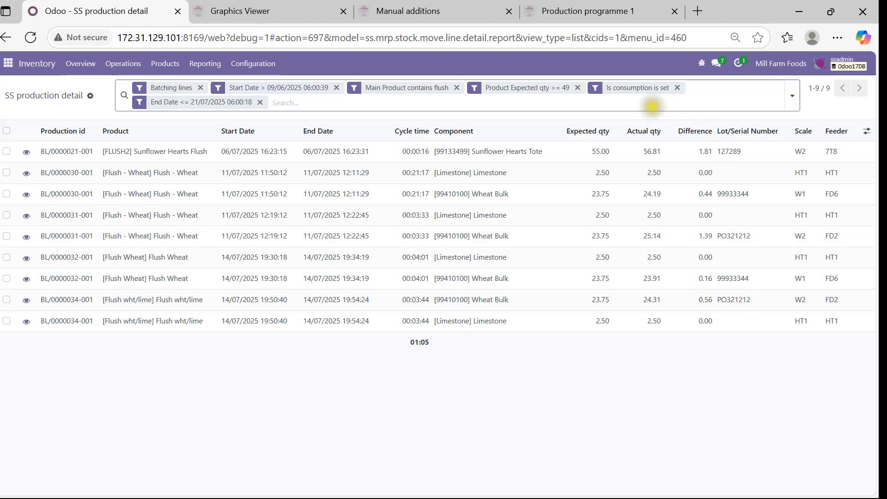
- Start a new custom filter with a rule on the Lot/Serial Number field
{"action": "left_click", "coordinate": [793, 101]}
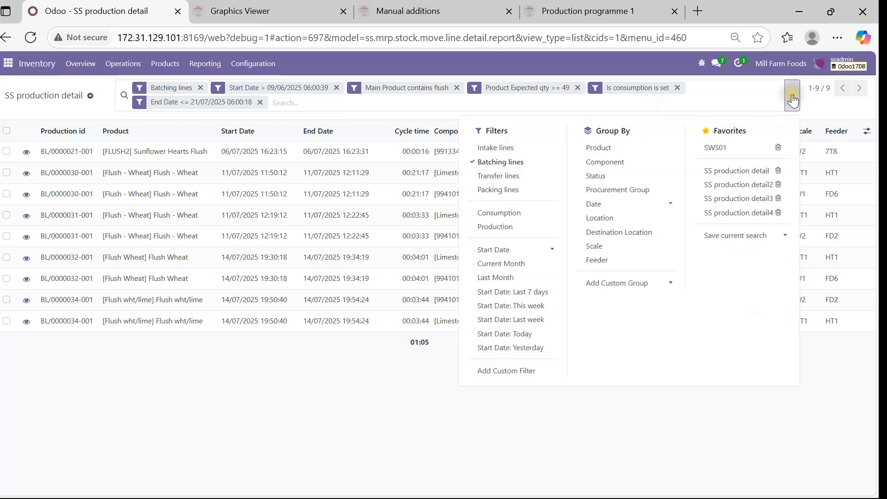
{"action": "left_click", "coordinate": [506, 371]}
{"action": "left_click", "coordinate": [232, 241]}
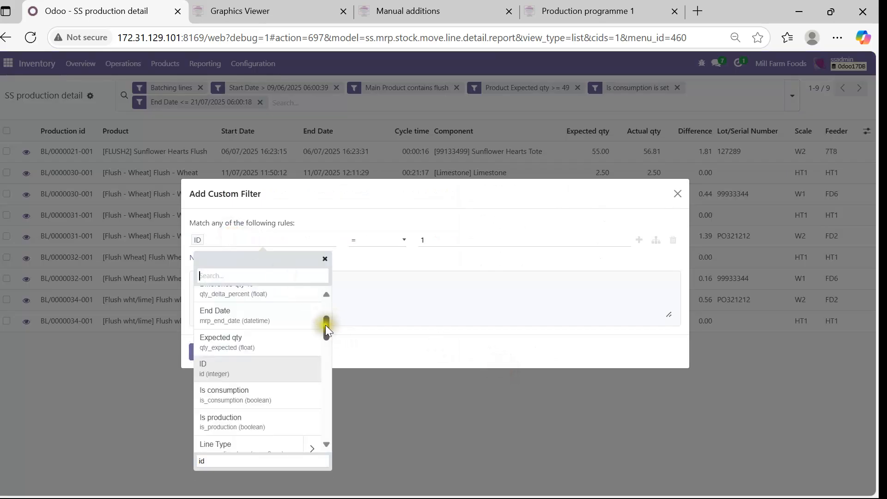
{"action": "left_click_drag", "start_coordinate": [326, 326], "coordinate": [323, 345]}
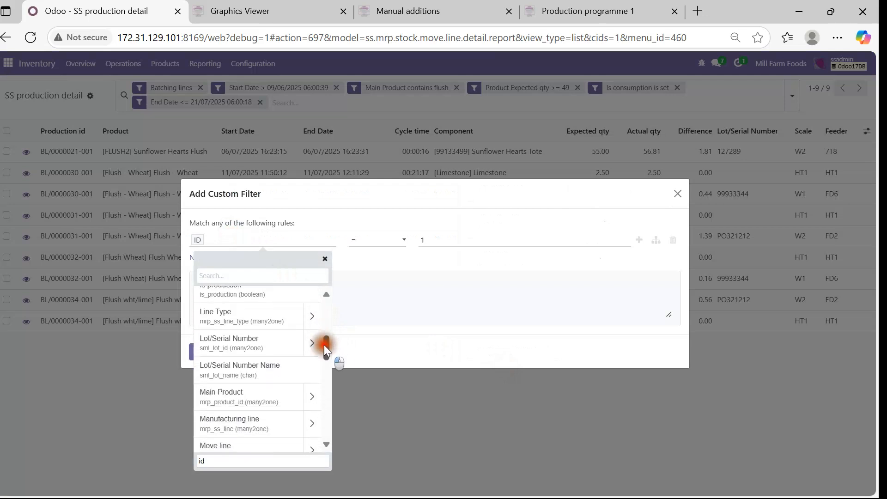
{"action": "left_click", "coordinate": [252, 350]}
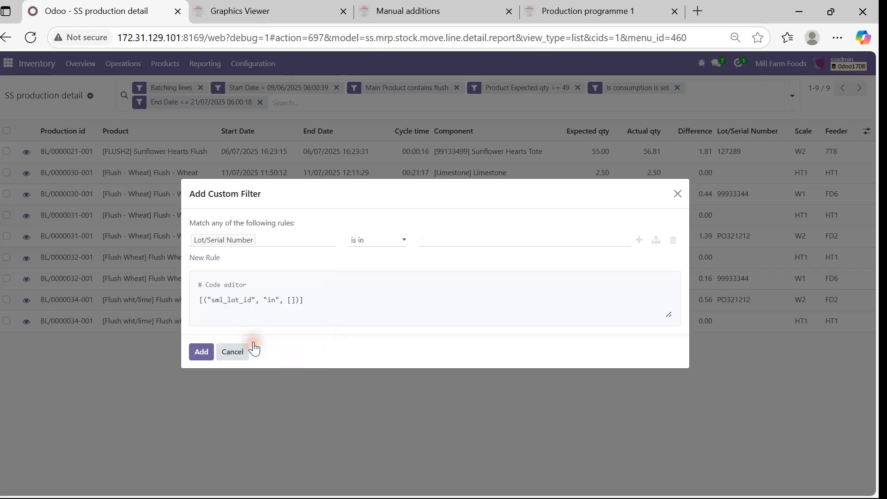
- Set the Lot/Serial Number rule to contains 1212 and add the filter to the search
{"action": "left_click", "coordinate": [377, 244]}
{"action": "left_click", "coordinate": [382, 324]}
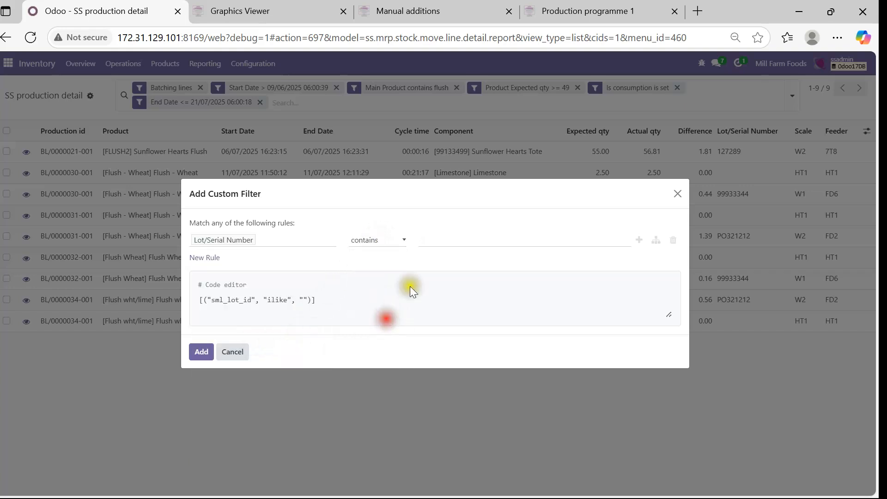
{"action": "left_click", "coordinate": [438, 238]}
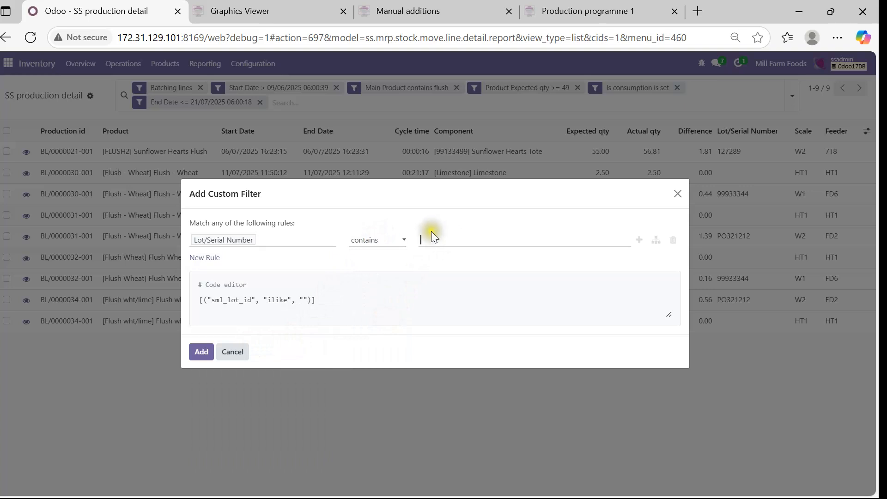
{"action": "type", "text": "127"}
{"action": "left_click", "coordinate": [201, 352]}
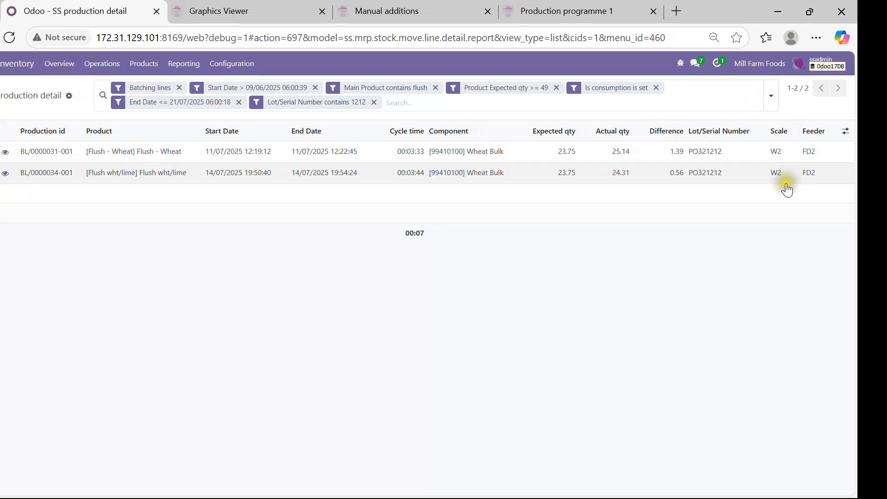
- Start another custom filter with a rule on the Sml Feeder field using the = operator
{"action": "left_click", "coordinate": [765, 96]}
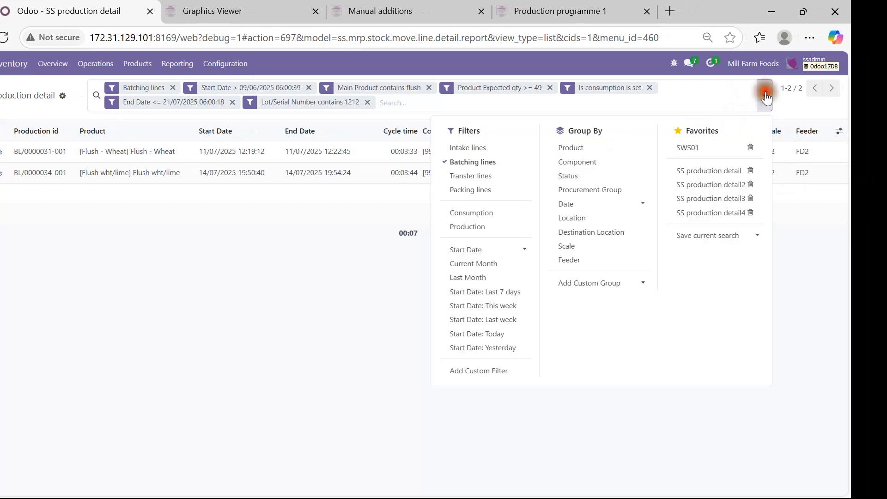
{"action": "left_click", "coordinate": [485, 371]}
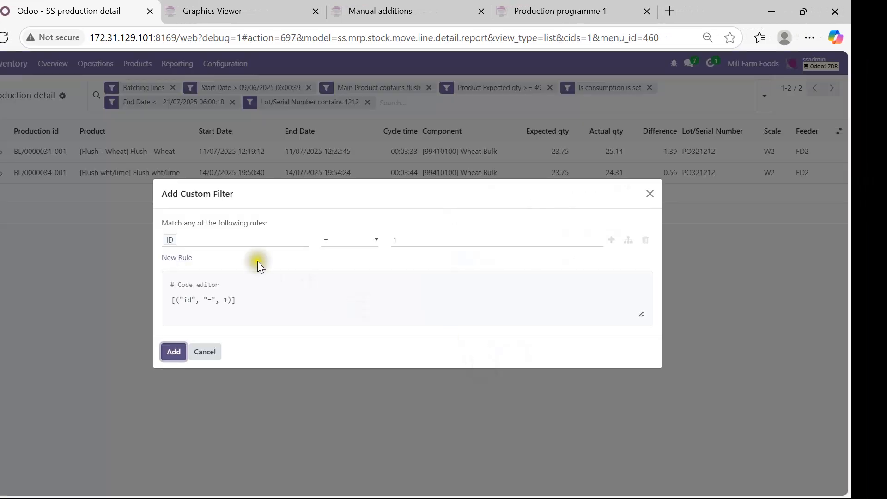
{"action": "left_click", "coordinate": [295, 240]}
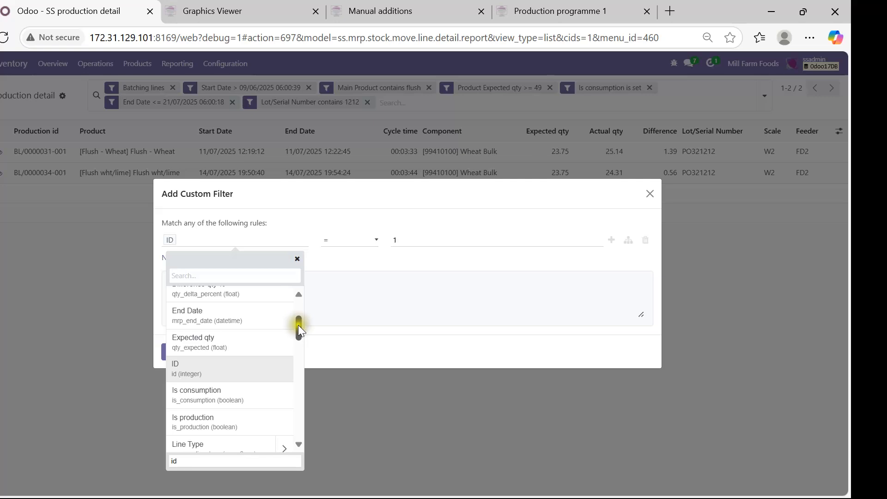
{"action": "left_click_drag", "start_coordinate": [298, 328], "coordinate": [306, 432]}
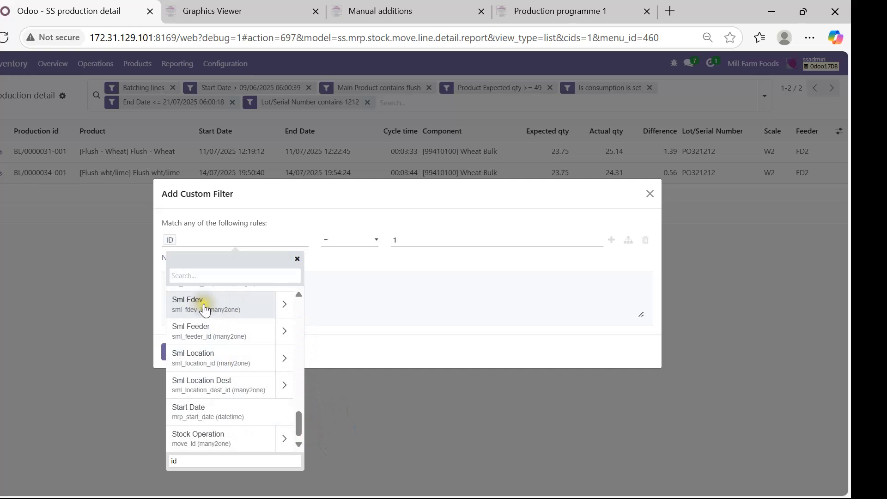
{"action": "left_click", "coordinate": [214, 332]}
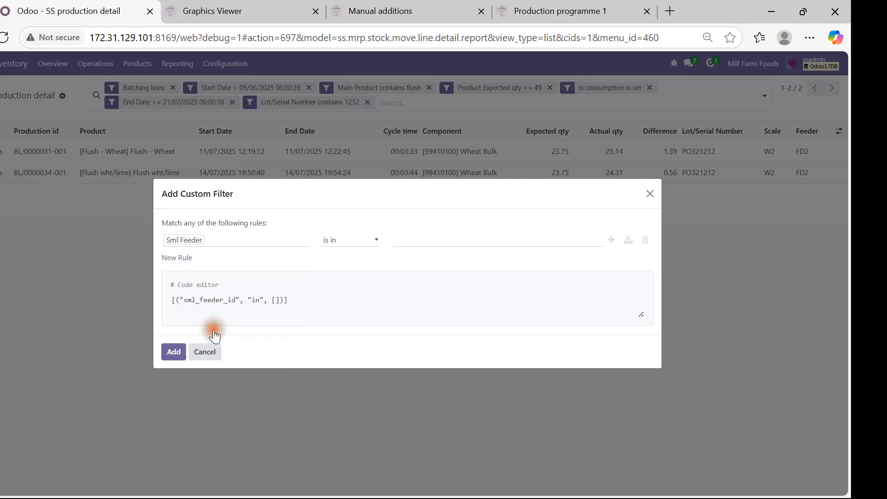
{"action": "left_click", "coordinate": [351, 249]}
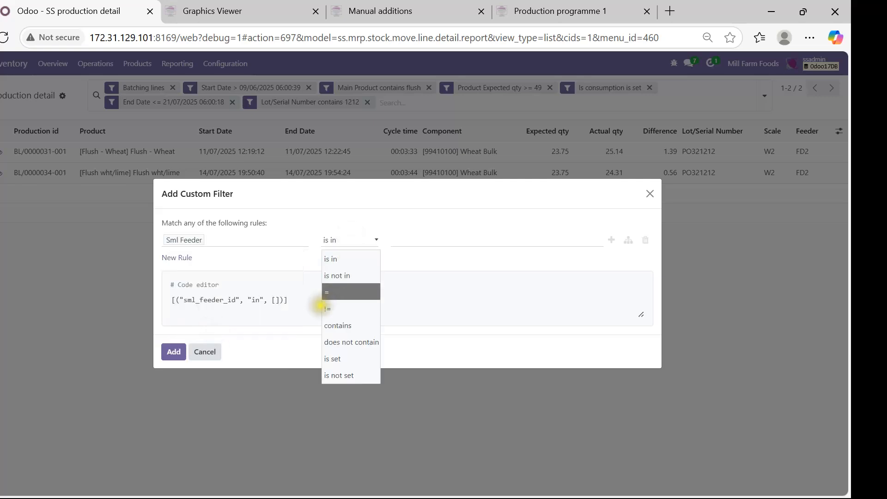
{"action": "left_click", "coordinate": [335, 295]}
- Choose FD5 from the full feeder list, add the Sml Feeder filter, and remove it from the search again
{"action": "left_click", "coordinate": [585, 240]}
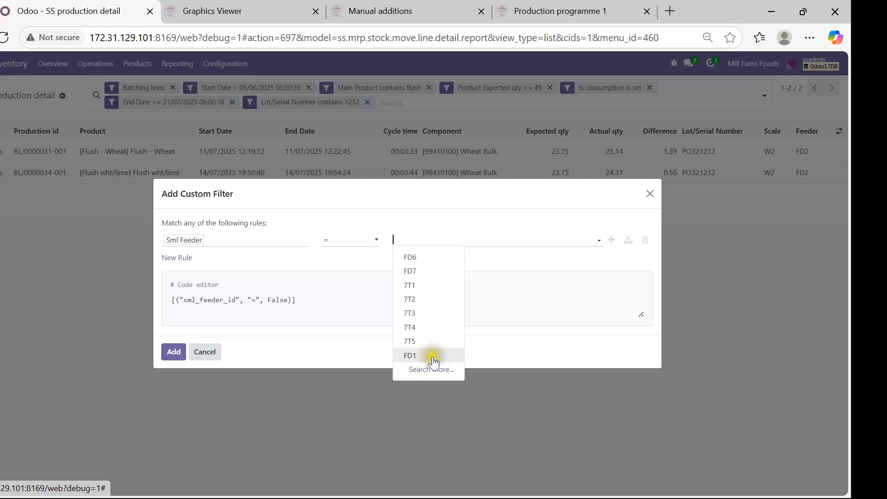
{"action": "left_click", "coordinate": [432, 330]}
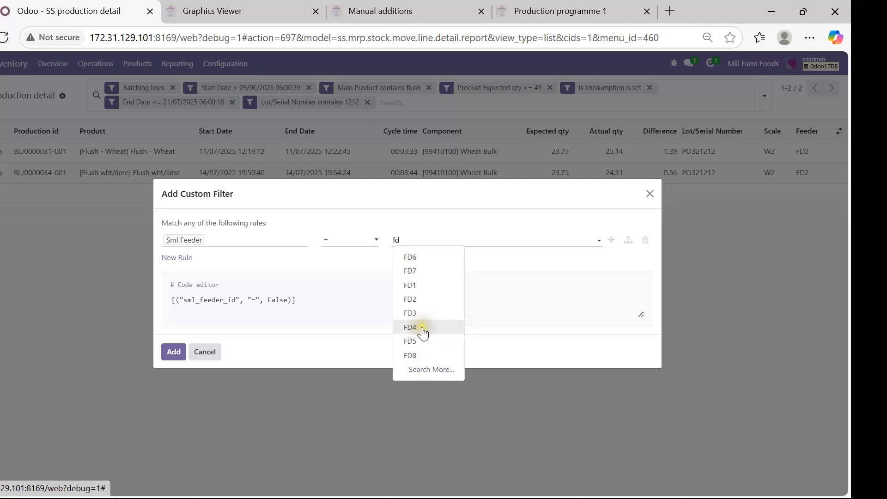
{"action": "type", "text": "5"}
{"action": "key", "text": "BackSpace"}
{"action": "key", "text": "BackSpace"}
{"action": "key", "text": "BackSpace"}
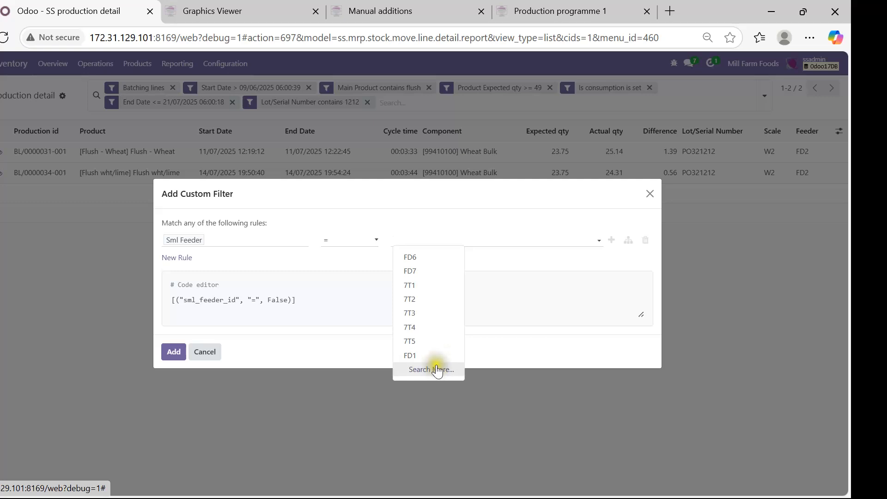
{"action": "left_click", "coordinate": [437, 369]}
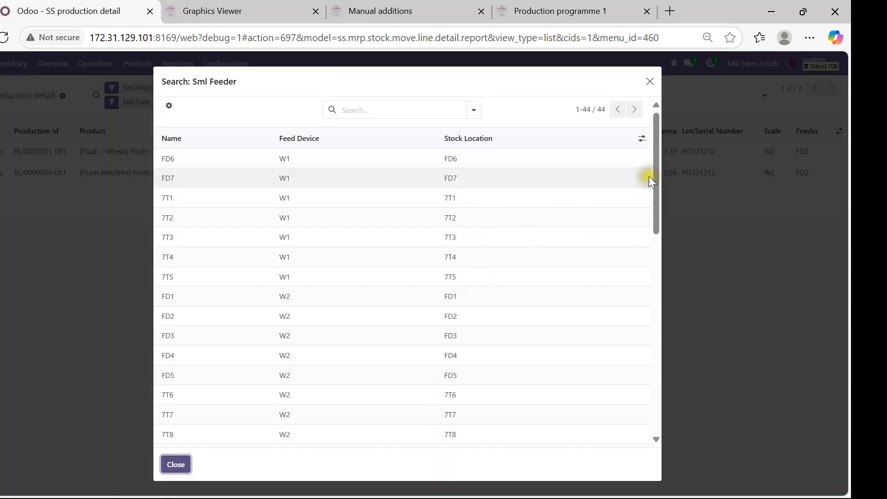
{"action": "mouse_move", "coordinate": [659, 166]}
{"action": "left_mouse_down"}
{"action": "mouse_move", "coordinate": [664, 202]}
{"action": "mouse_move", "coordinate": [651, 151]}
{"action": "left_mouse_up"}
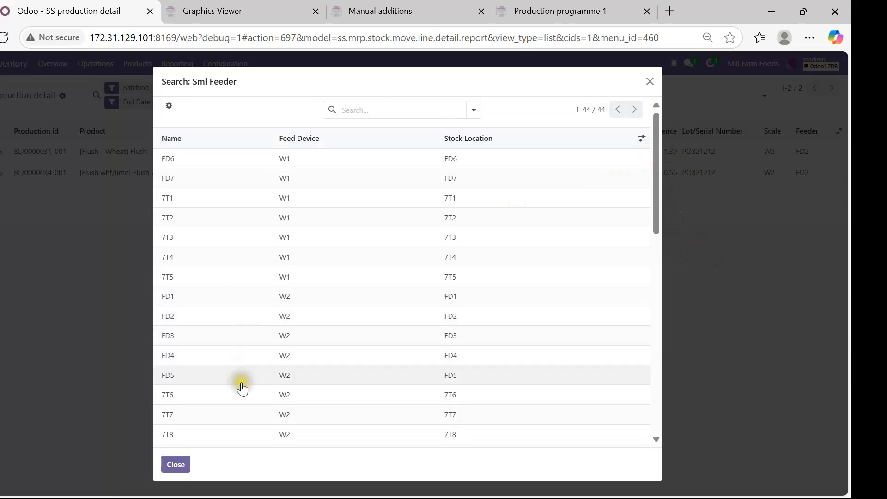
{"action": "left_click", "coordinate": [266, 375]}
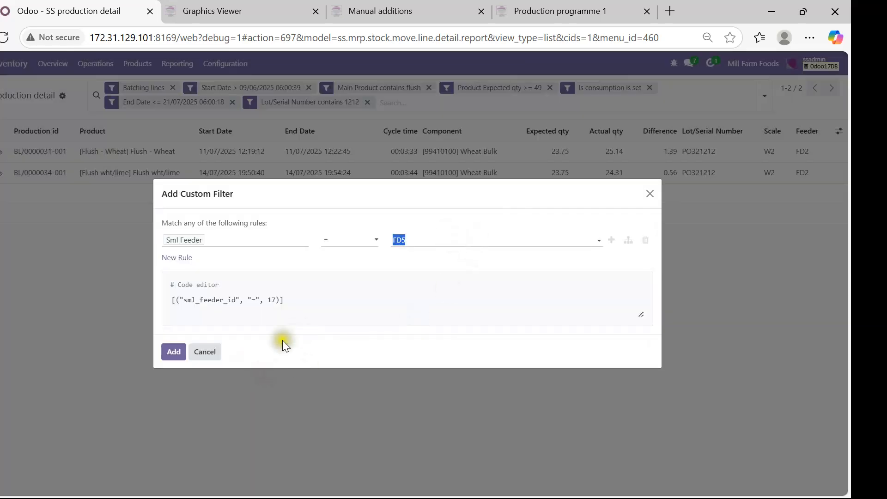
{"action": "left_click", "coordinate": [174, 361]}
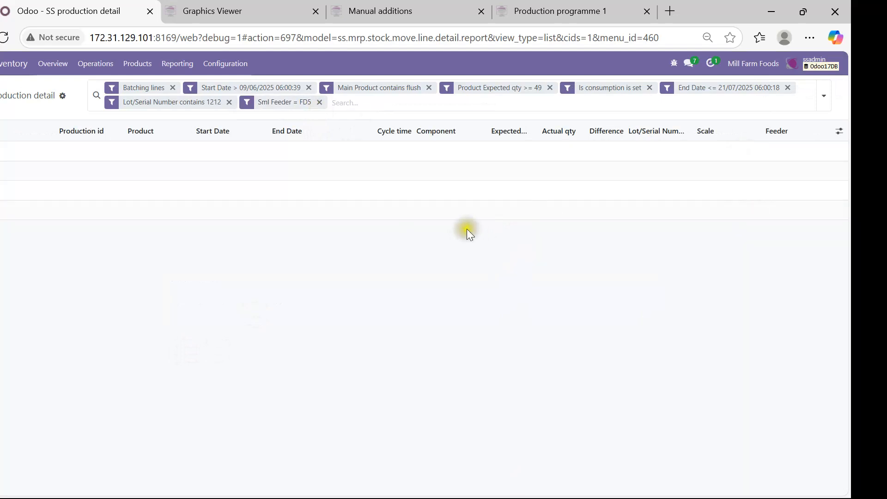
{"action": "left_click", "coordinate": [320, 103]}
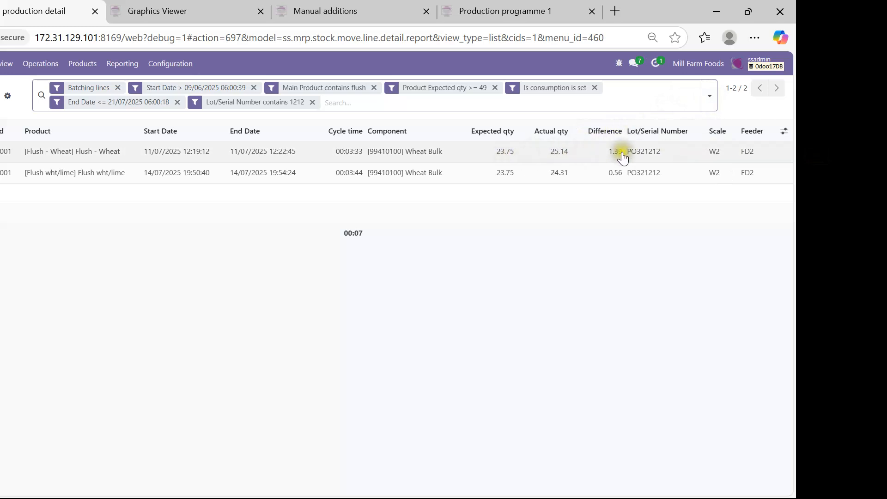
- Start another custom filter with a rule on the Difference qty field
{"action": "left_click", "coordinate": [706, 96]}
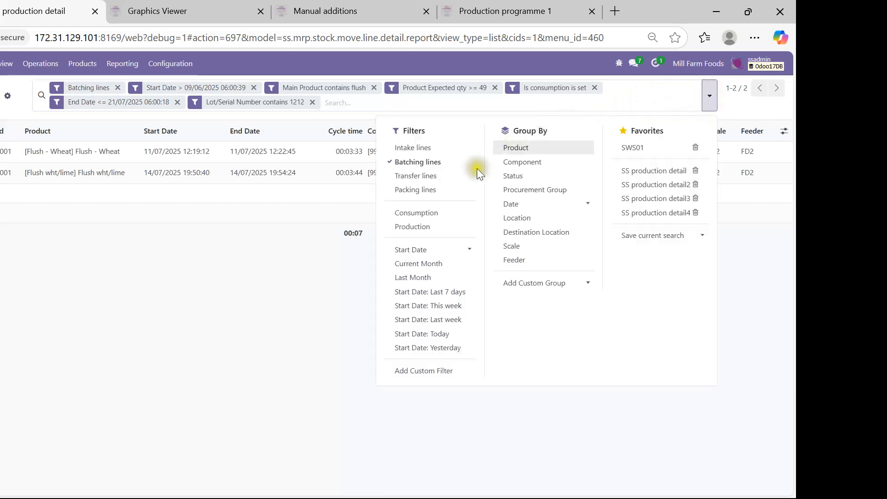
{"action": "left_click", "coordinate": [403, 373]}
{"action": "left_click", "coordinate": [187, 239]}
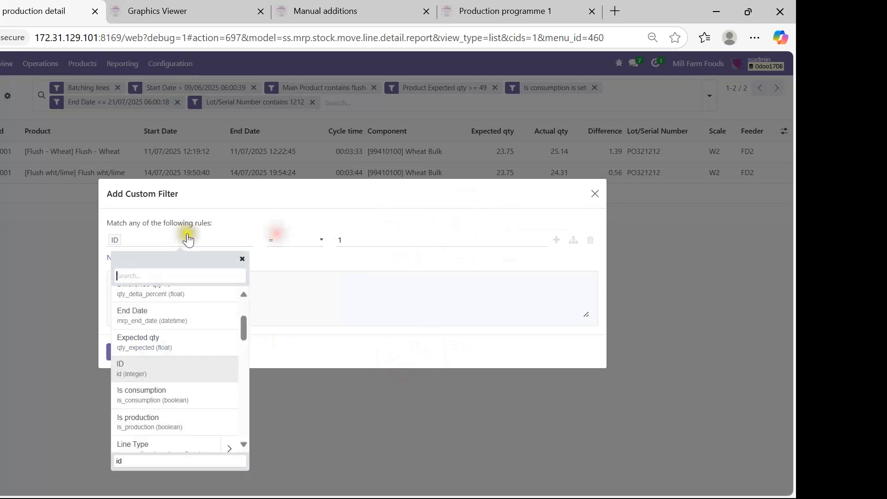
{"action": "left_click_drag", "start_coordinate": [245, 330], "coordinate": [245, 320]}
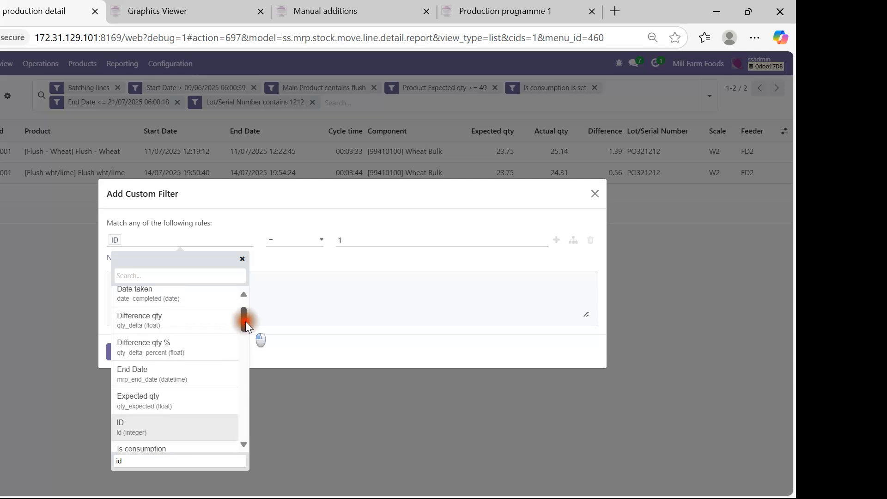
{"action": "left_click", "coordinate": [149, 324]}
{"action": "left_click", "coordinate": [194, 349]}
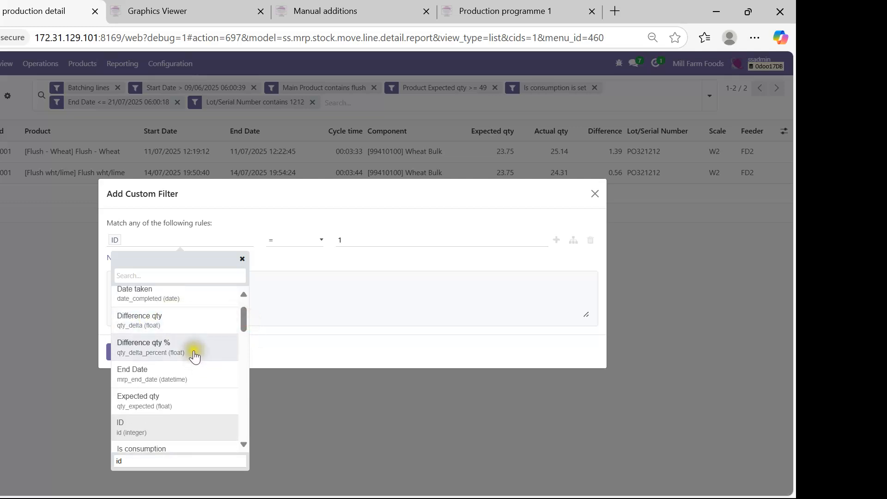
{"action": "left_click", "coordinate": [164, 319]}
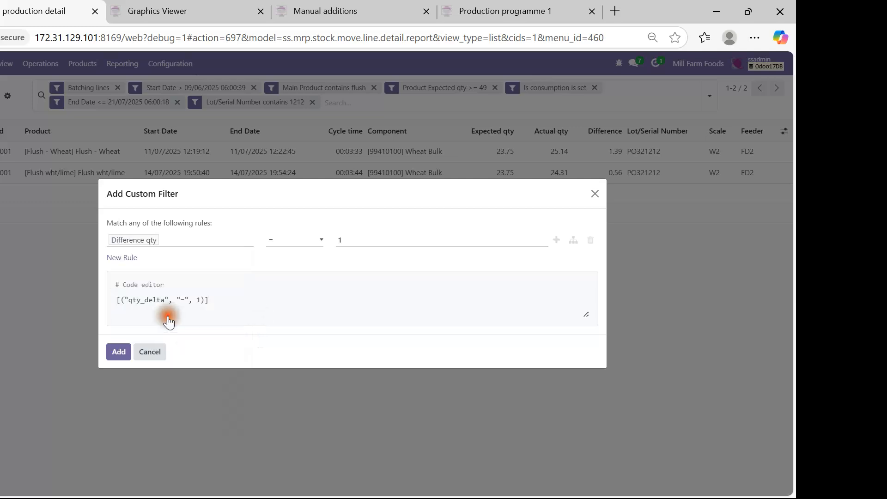
- Set the Difference qty rule to > 1 and add the filter to the search
{"action": "left_click", "coordinate": [287, 246]}
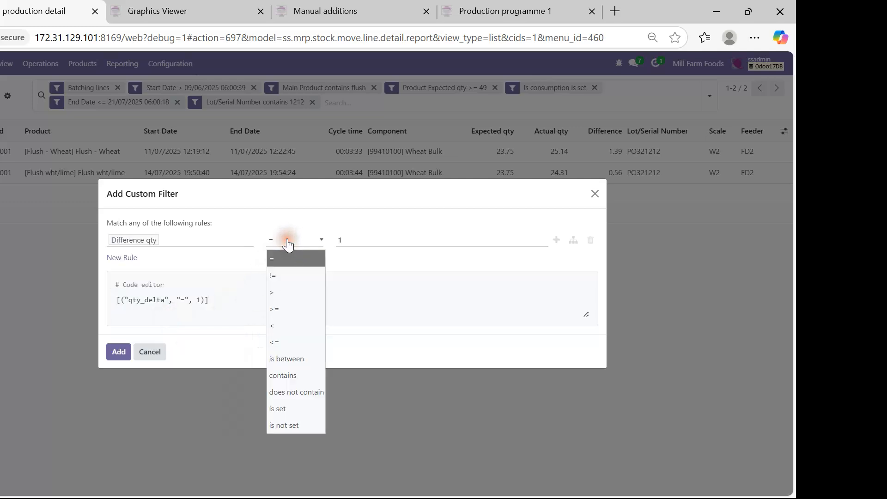
{"action": "left_click", "coordinate": [280, 289]}
{"action": "left_click", "coordinate": [354, 239]}
{"action": "left_click", "coordinate": [355, 239]}
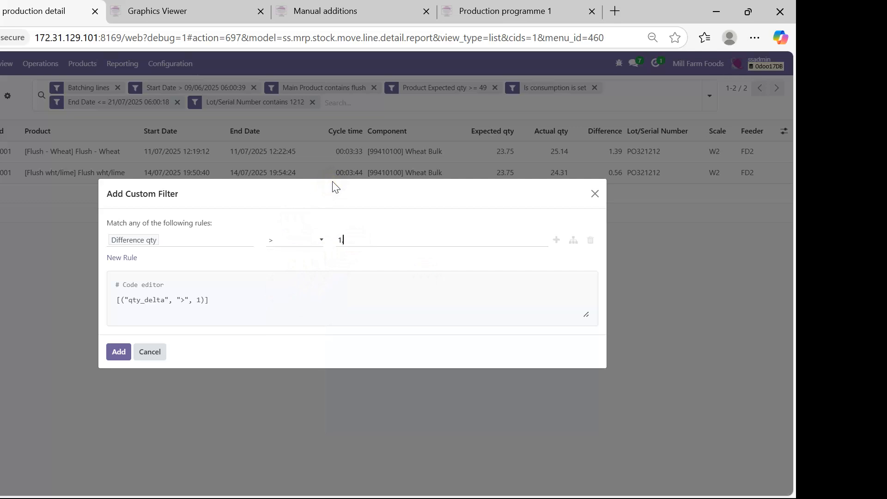
{"action": "left_click", "coordinate": [120, 352]}
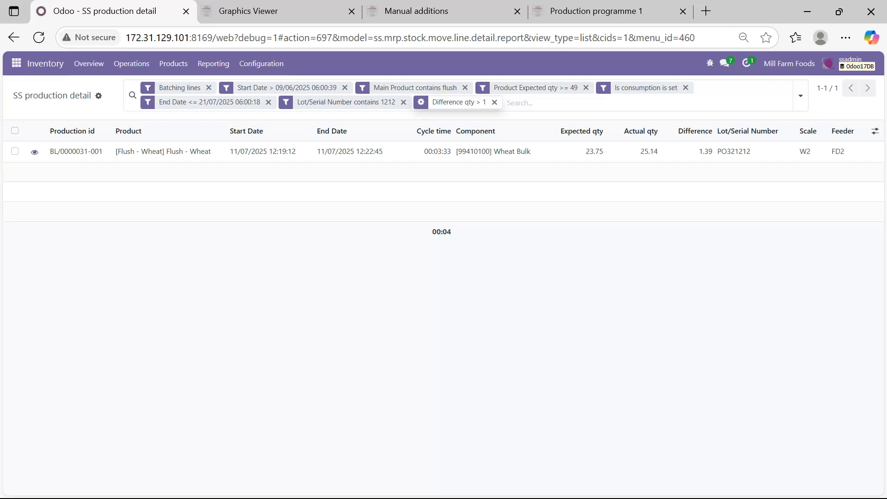
- Save the current search as a shared favorite named SF02 and close the search options
{"action": "left_click", "coordinate": [796, 104]}
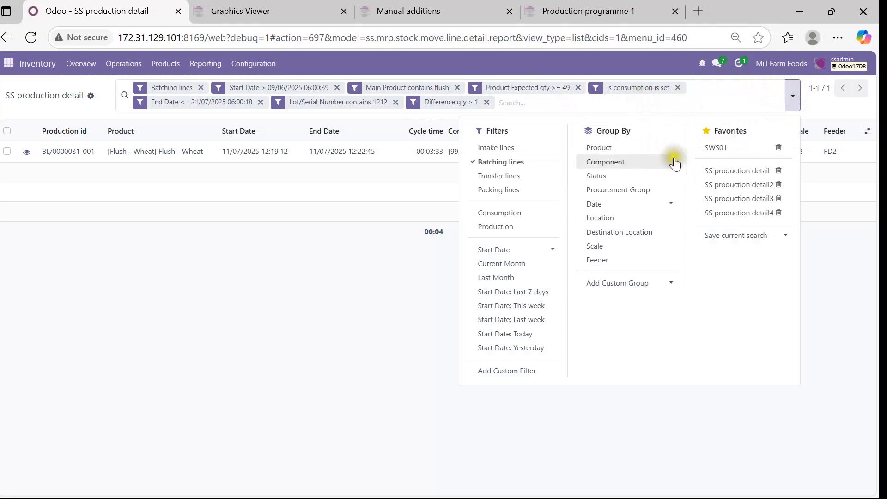
{"action": "left_click", "coordinate": [734, 235]}
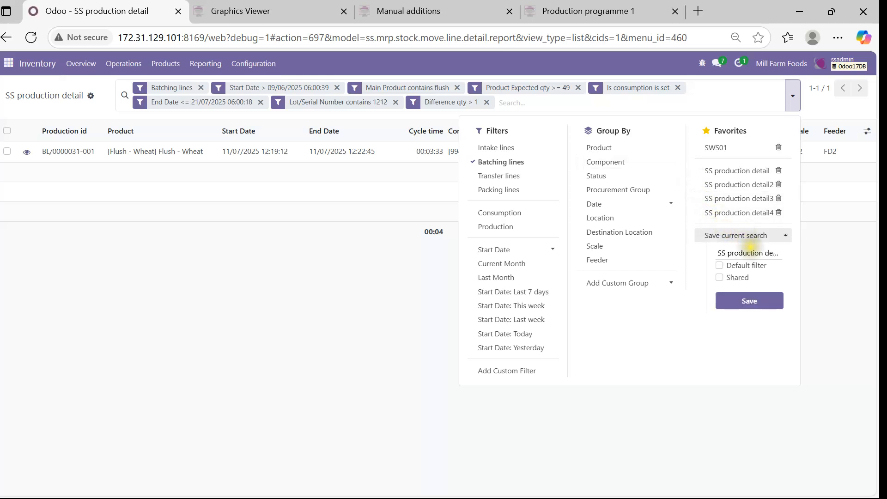
{"action": "left_click", "coordinate": [719, 279]}
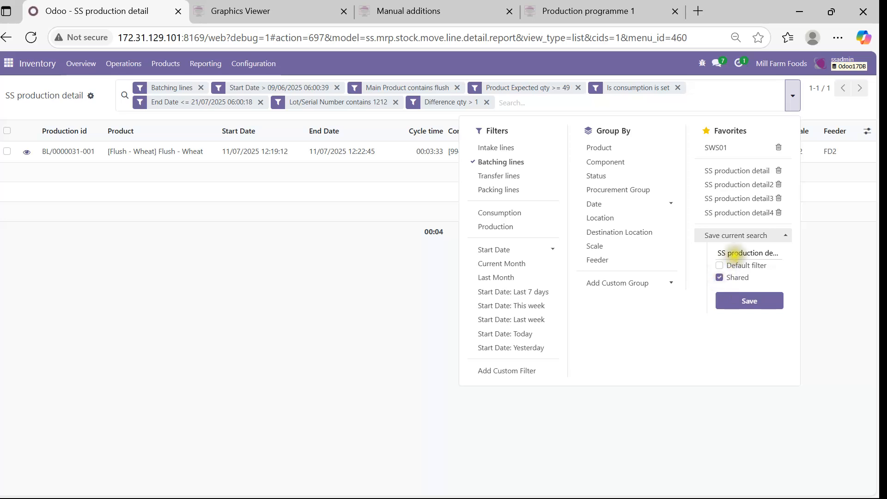
{"action": "left_click_drag", "start_coordinate": [735, 253], "coordinate": [777, 250]}
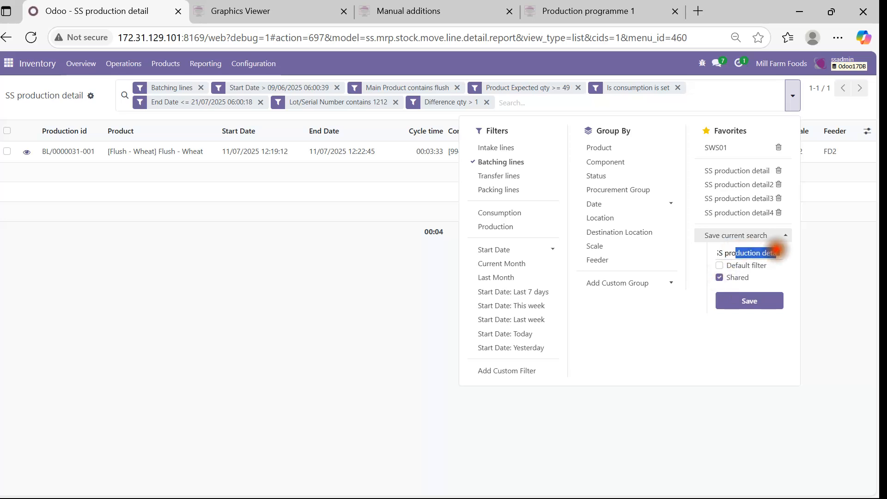
{"action": "left_click", "coordinate": [767, 220]}
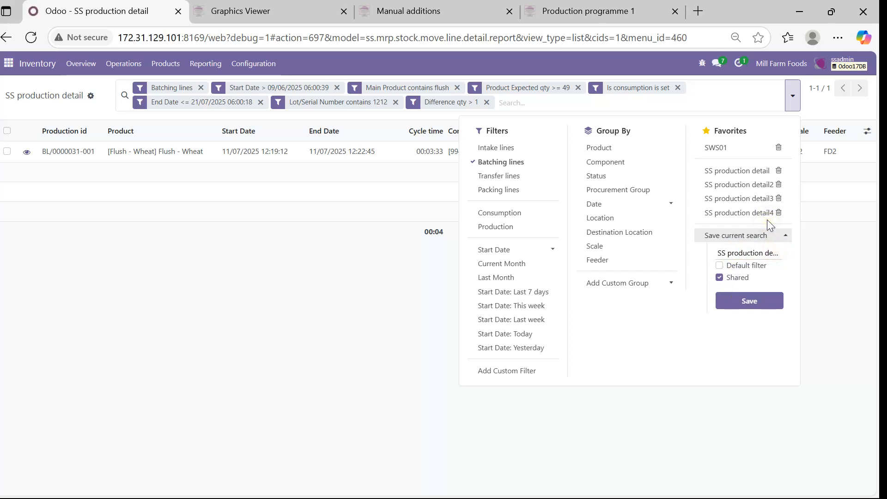
{"action": "left_click_drag", "start_coordinate": [742, 253], "coordinate": [759, 253]}
{"action": "key", "text": "BackSpace"}
{"action": "left_click", "coordinate": [749, 300]}
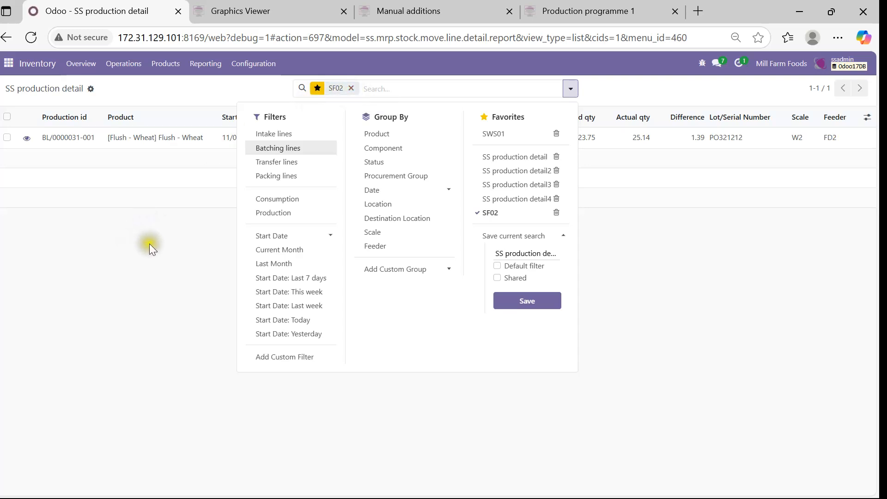
{"action": "left_click", "coordinate": [162, 278]}
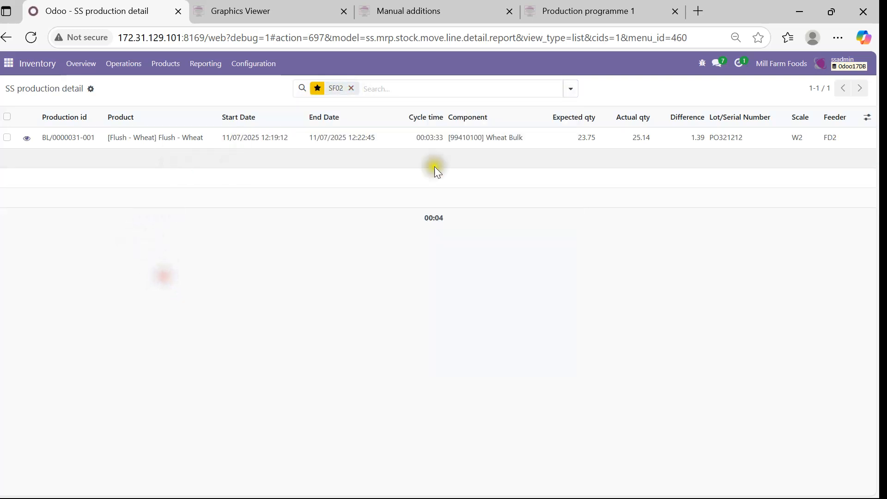
{"action": "left_click", "coordinate": [525, 137]}
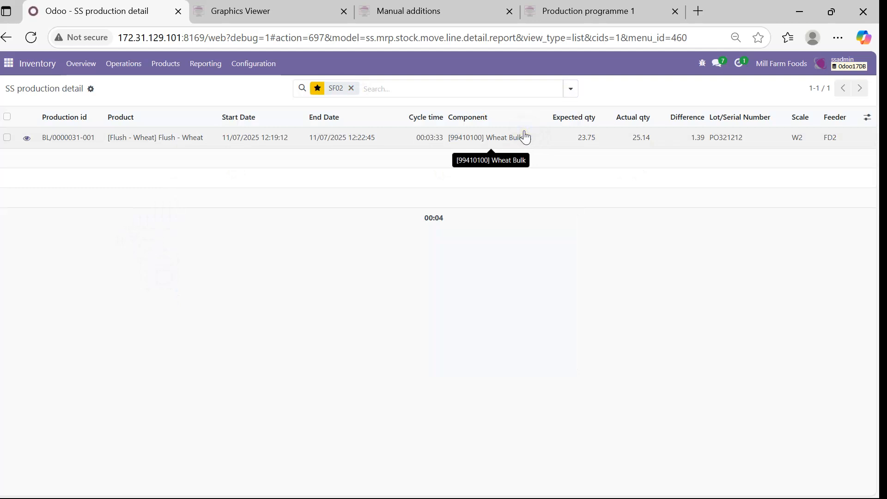